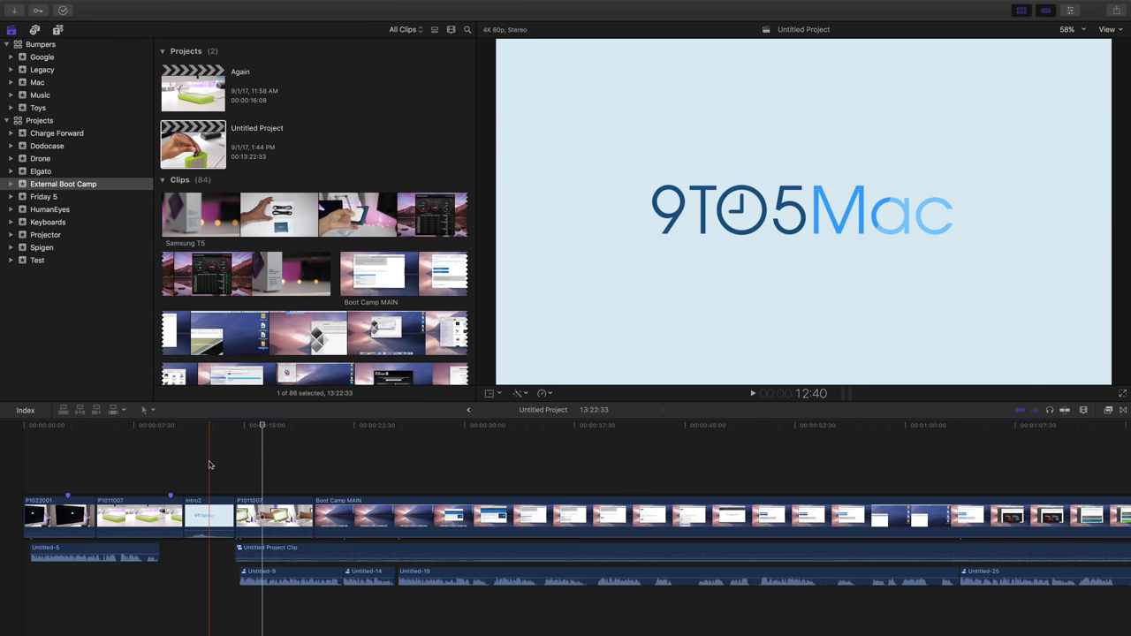
Play the project, stop on the green drive shot, and step back one frame.
key("space")
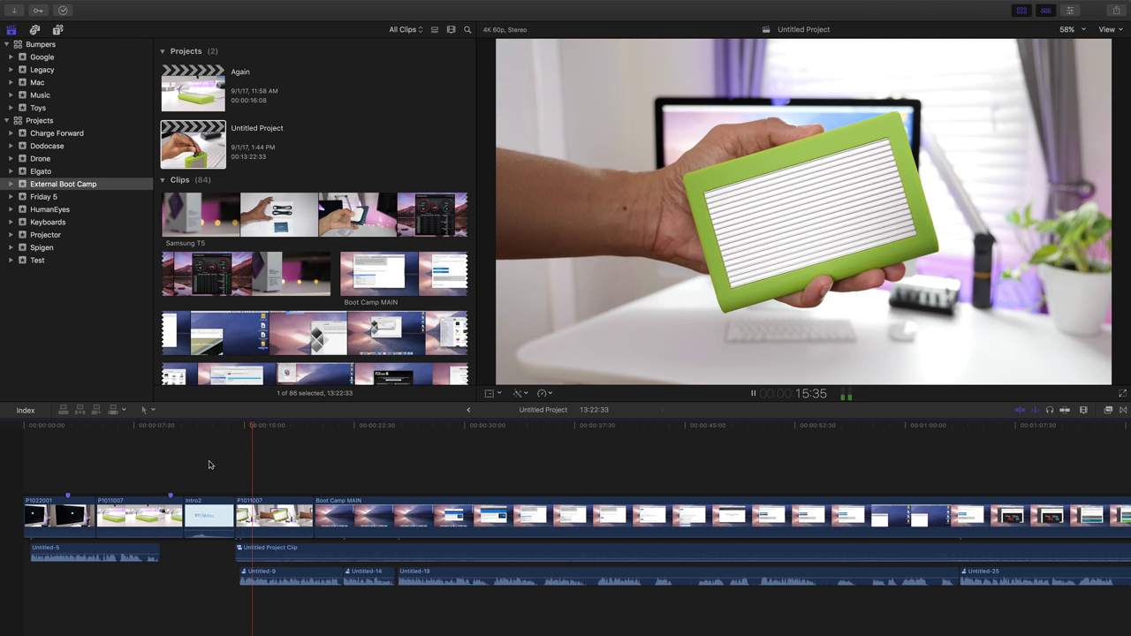
key("space")
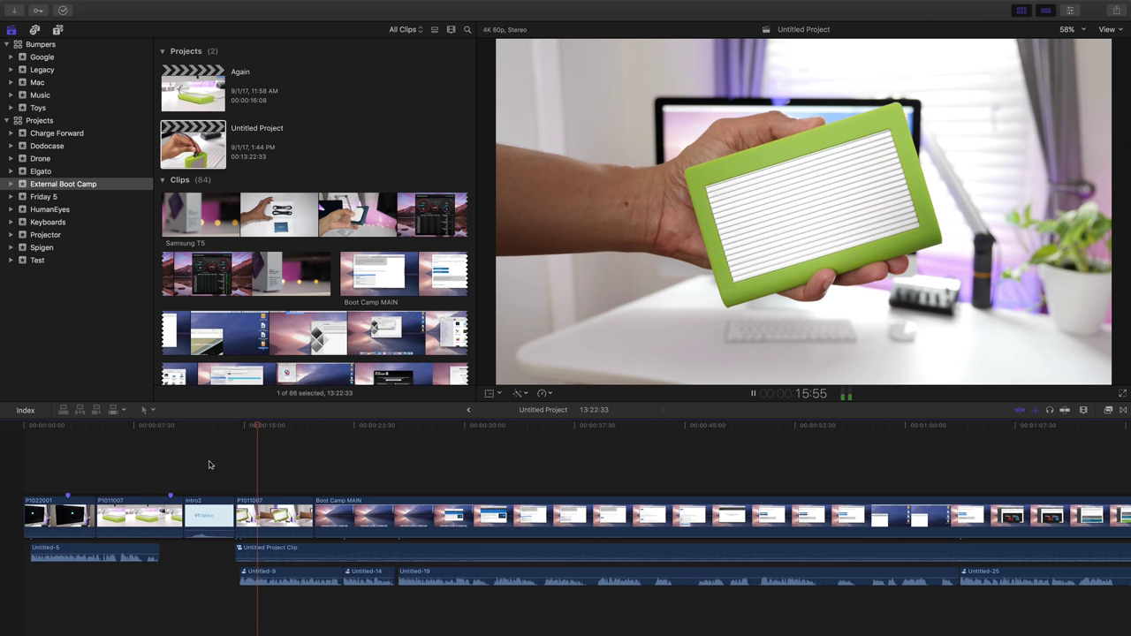
key("Left")
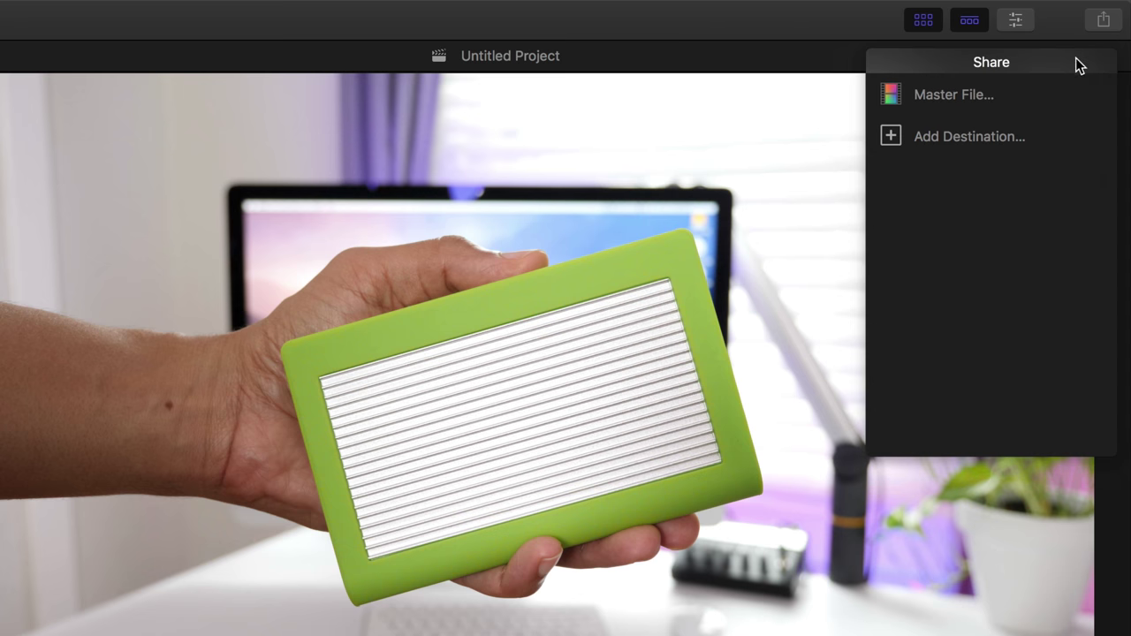
Add a Save Current Frame share destination that exports JPEG images.
left_click(954, 139)
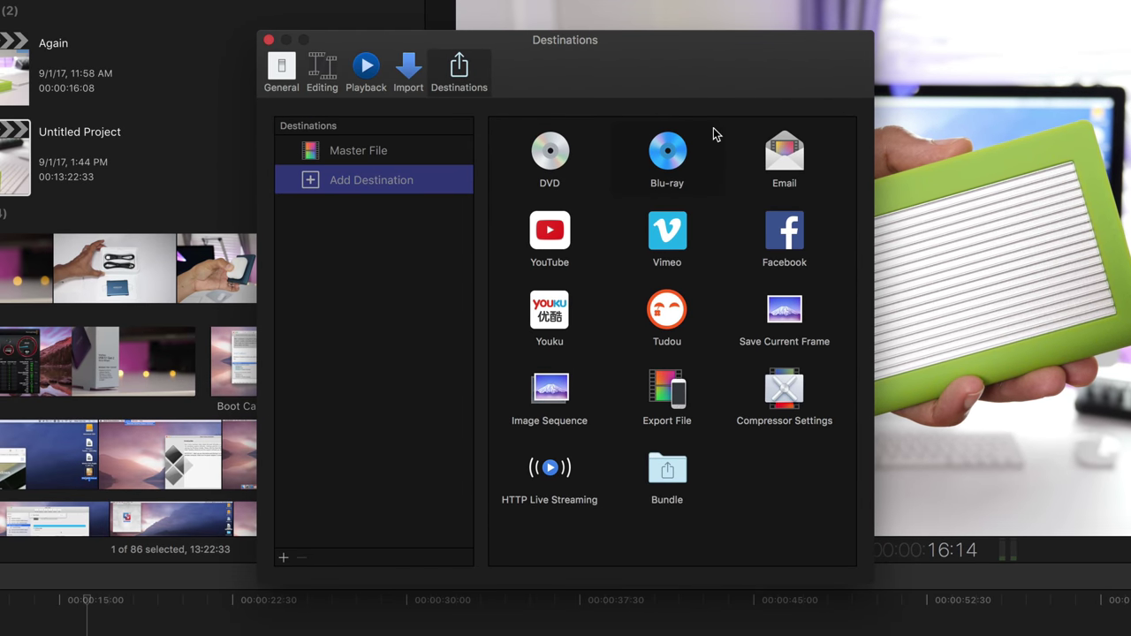
double_click(782, 316)
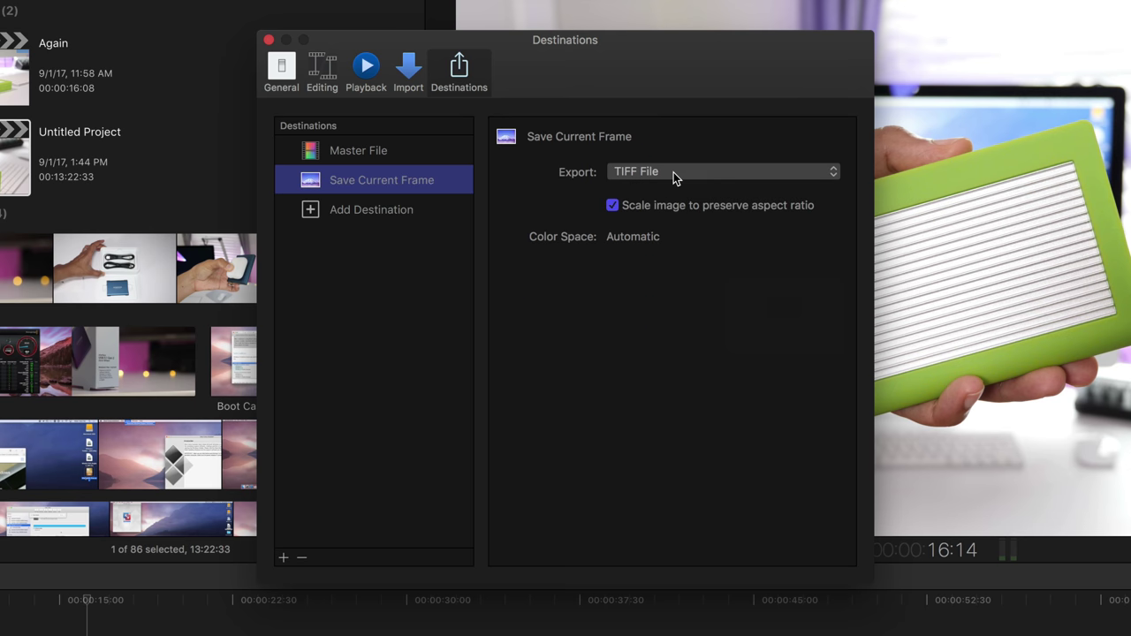
left_click(674, 172)
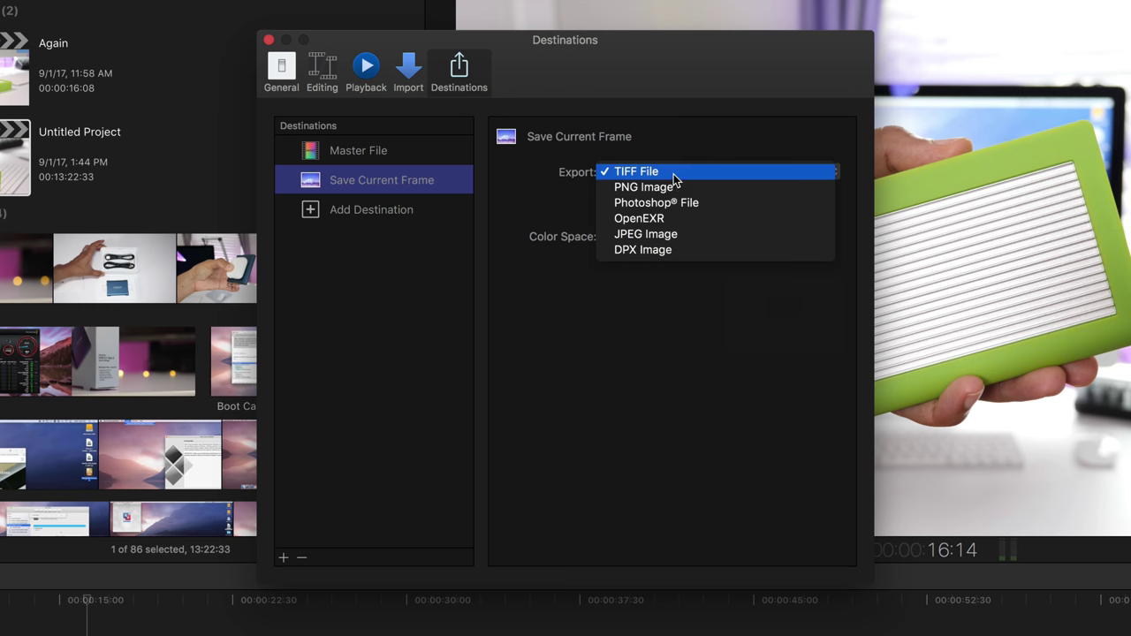
left_click(709, 234)
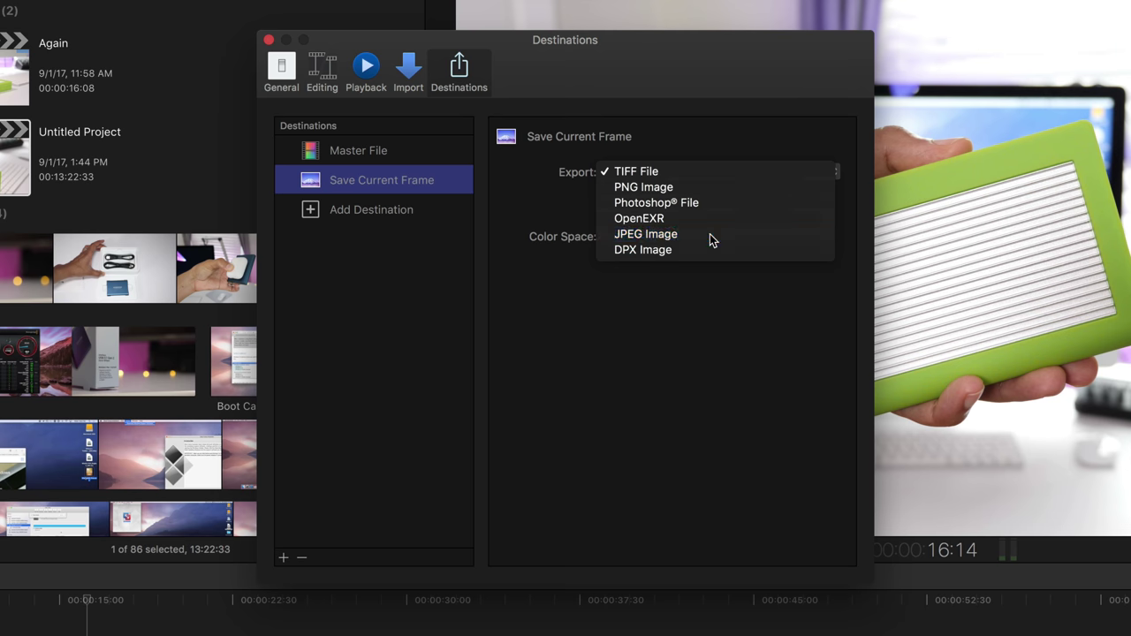
Rename the frame destination 'Screenshot', make it the default, and close the settings.
double_click(392, 181)
type("Screenshot")
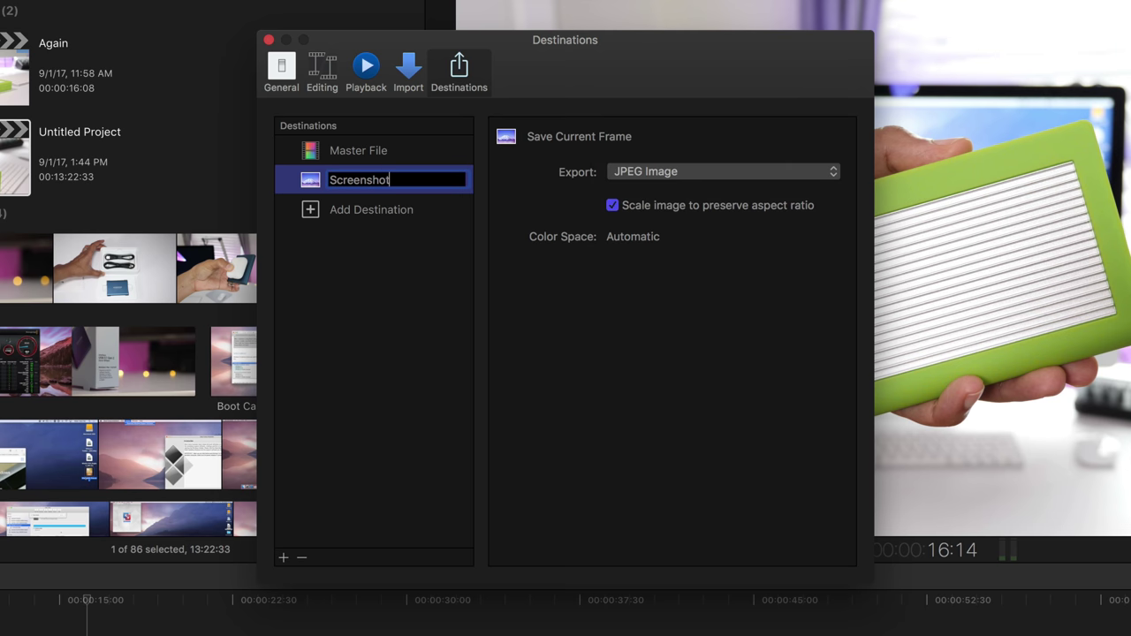
key("Return")
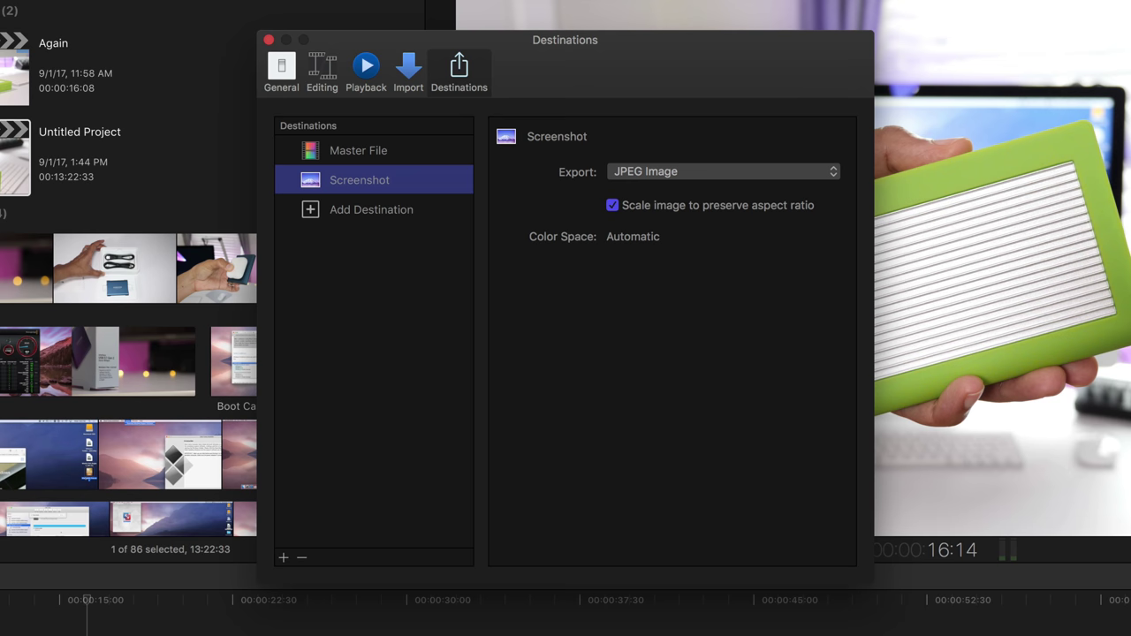
right_click(360, 181)
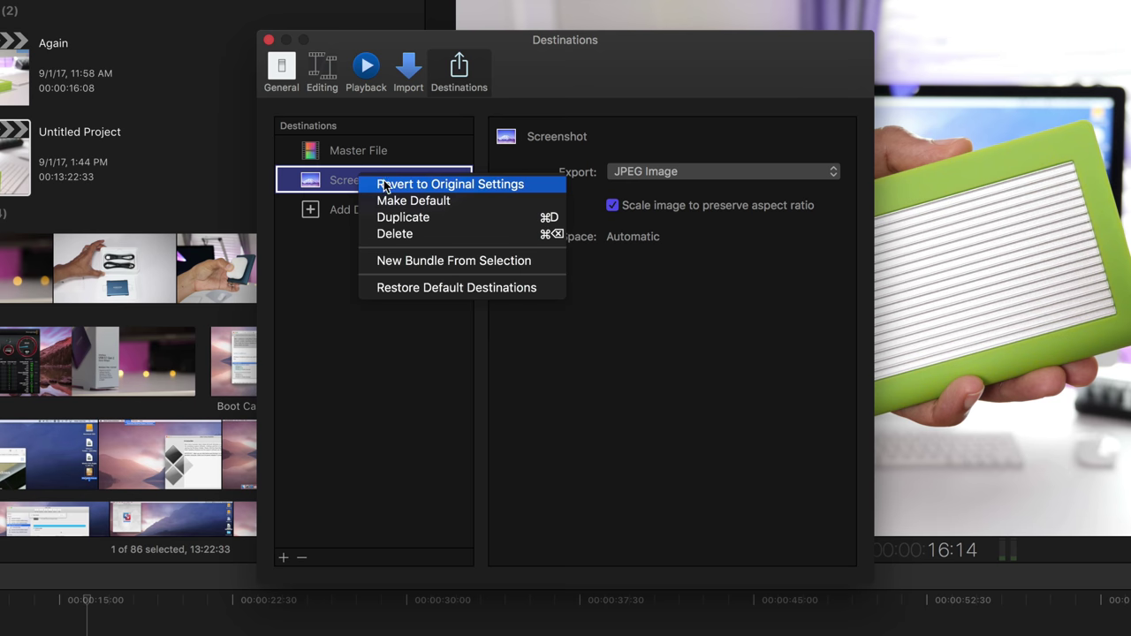
left_click(396, 200)
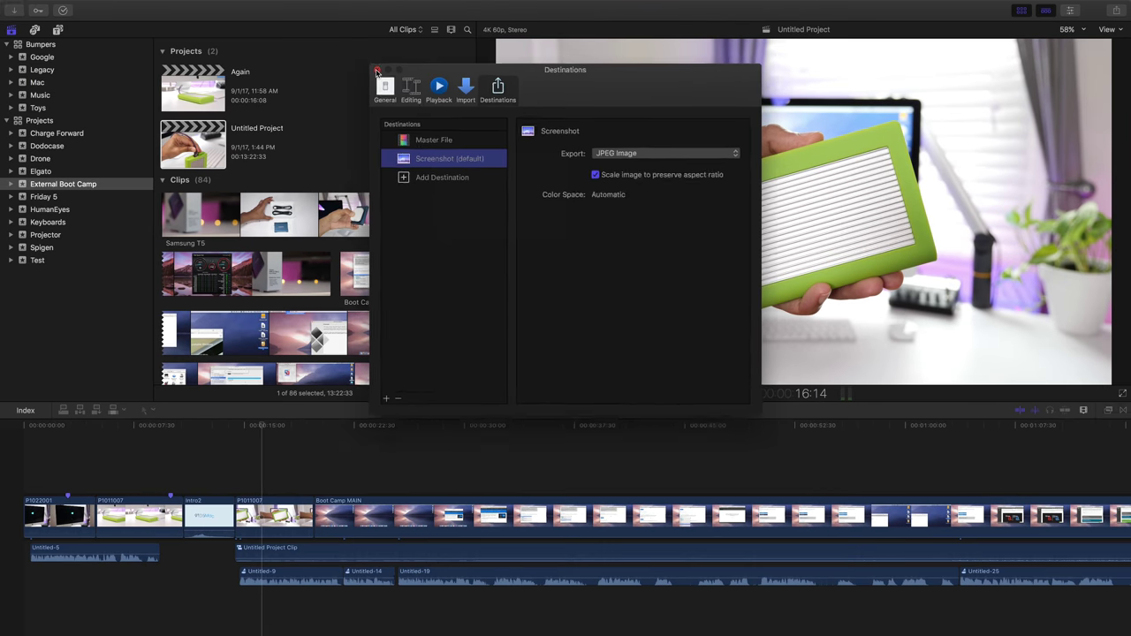
left_click(305, 51)
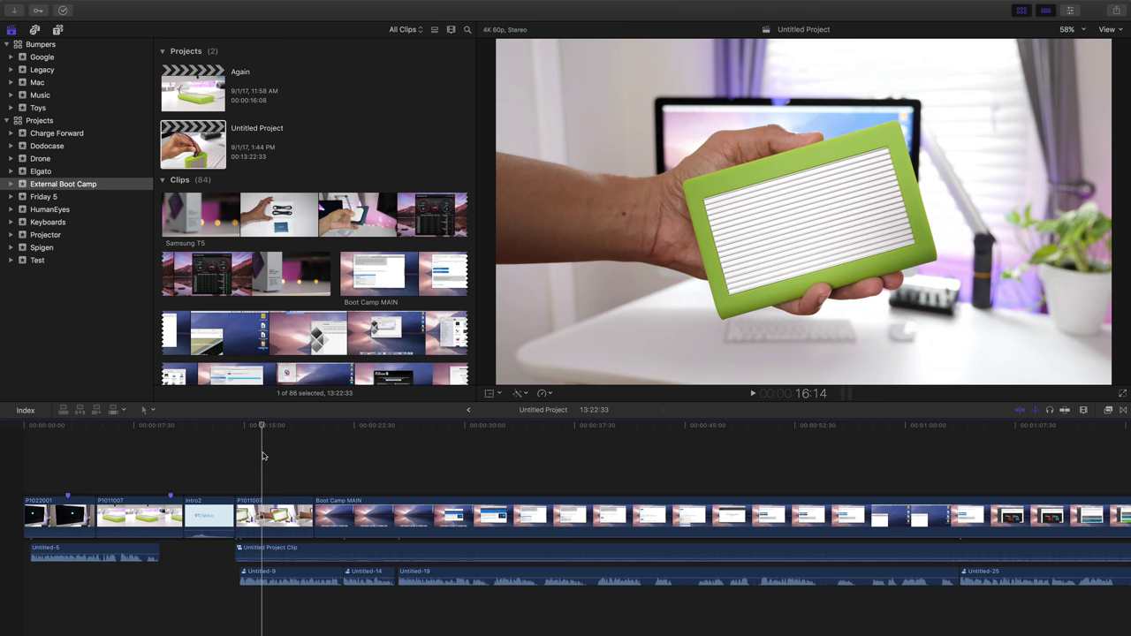
Share the current frame as 'YouTube Thumbnail Boot Camp External Drive' to the Desktop.
key("super+e")
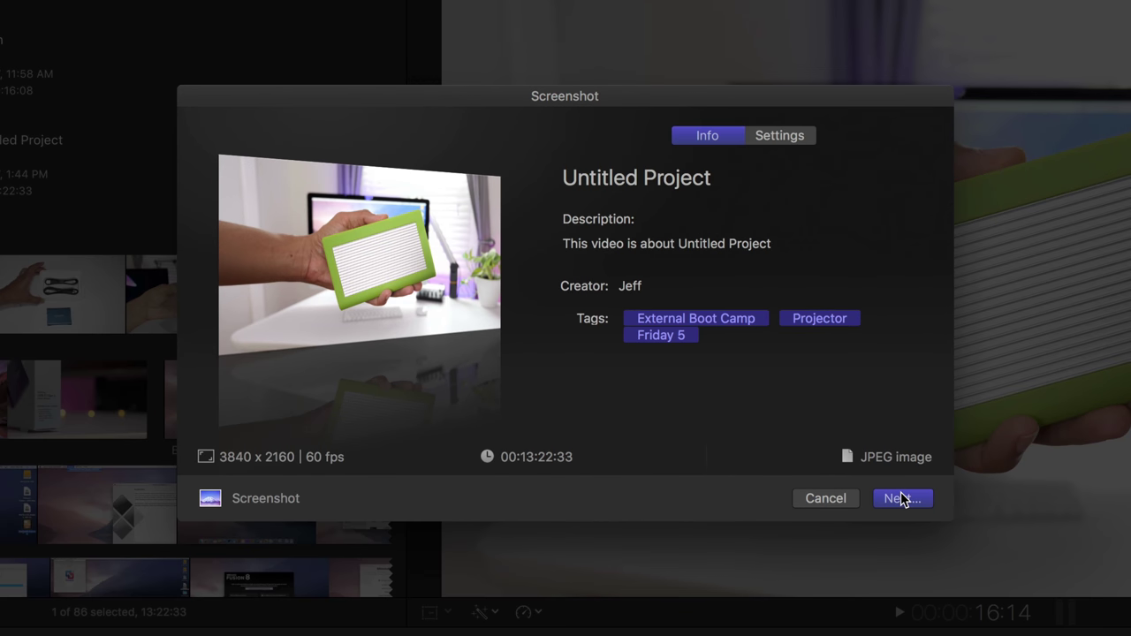
left_click(901, 497)
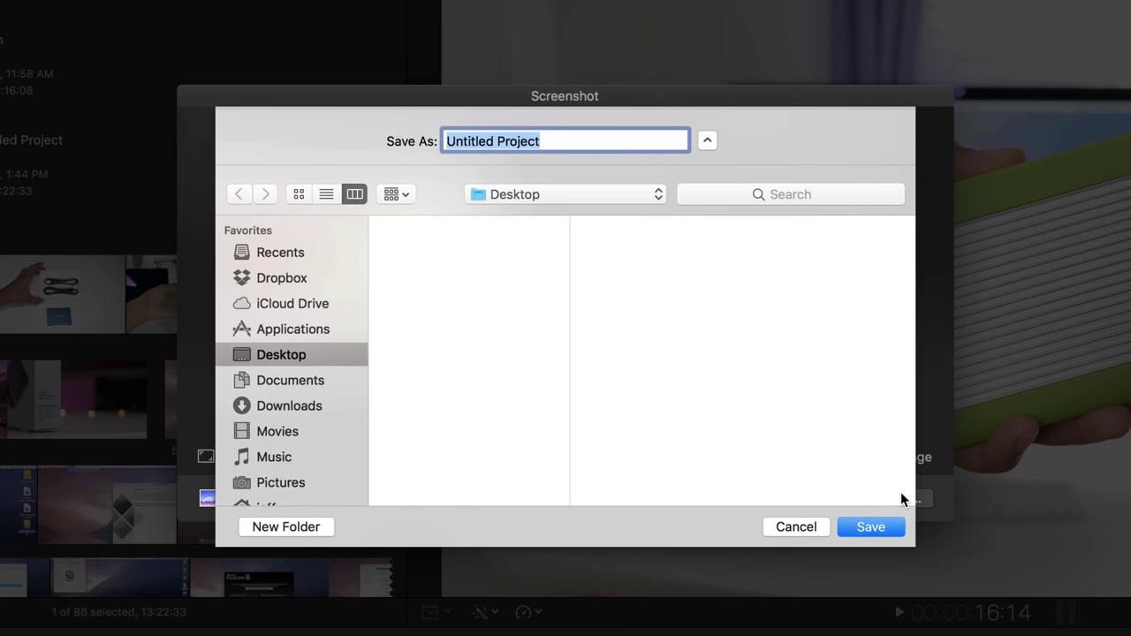
type("YouTube Thumbnail Boot Camp External Drive")
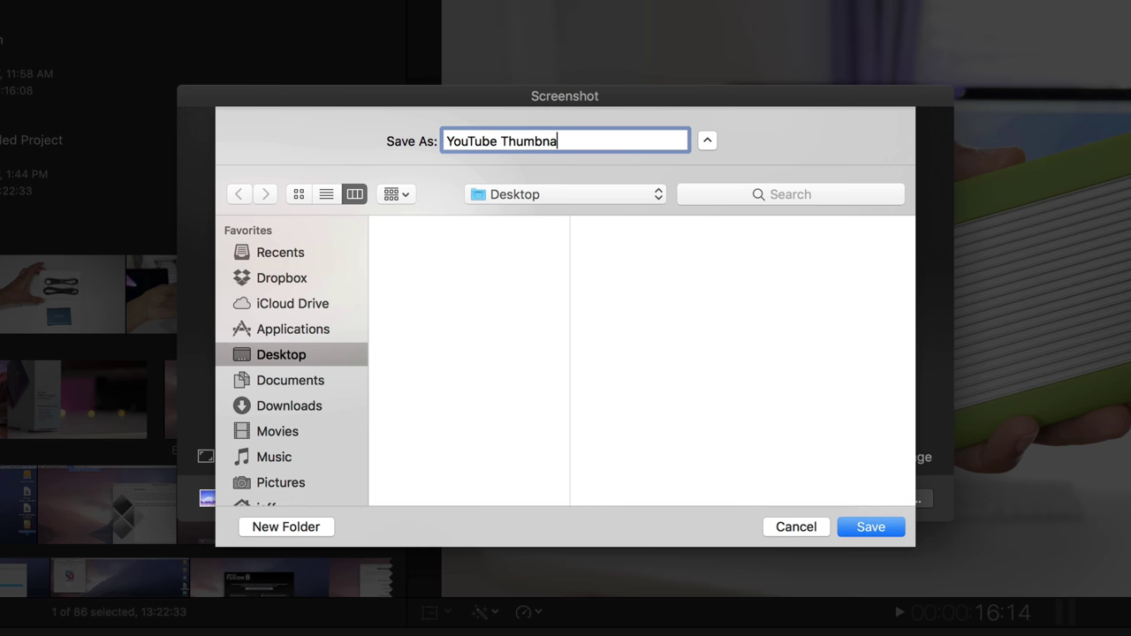
key("Return")
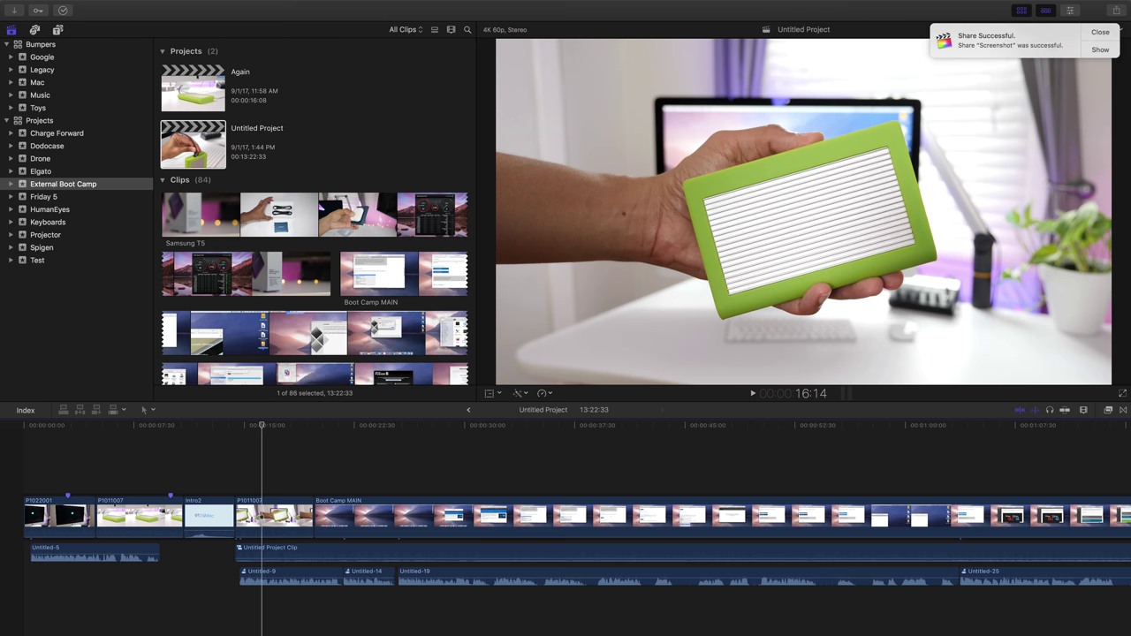
Reveal the exported thumbnail JPG in Finder and open it in Preview.
left_click(1100, 49)
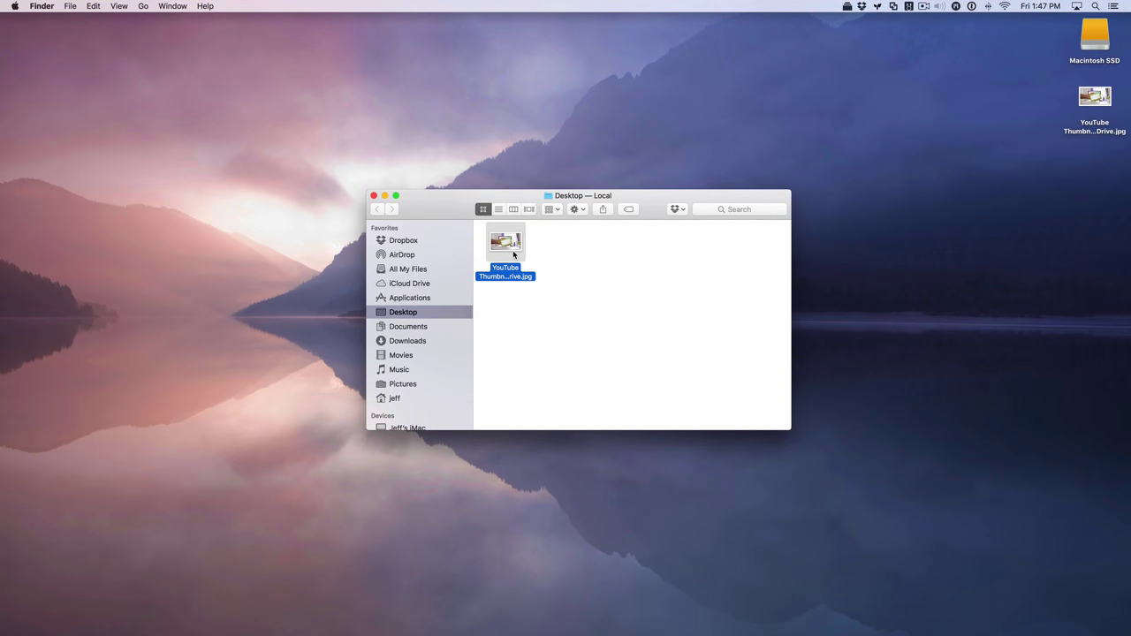
double_click(513, 255)
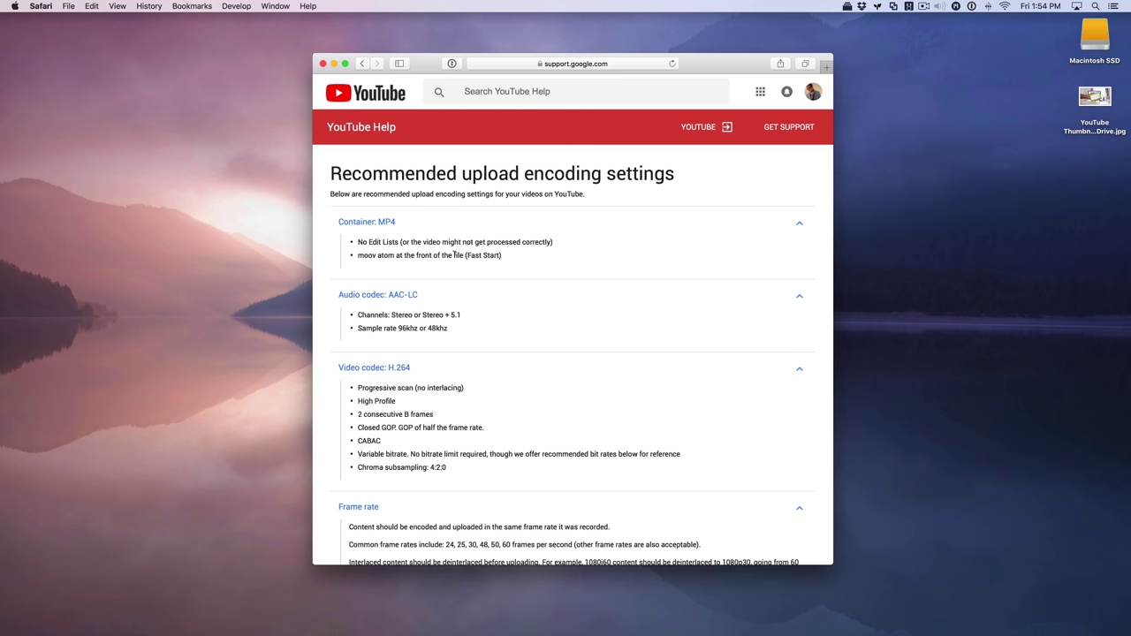
Scroll to the SDR bitrate table and highlight the 35-45 Mbps and 53-68 Mbps 2160p rates.
scroll(460, 254, "down", 1)
scroll(460, 254, "down", 2)
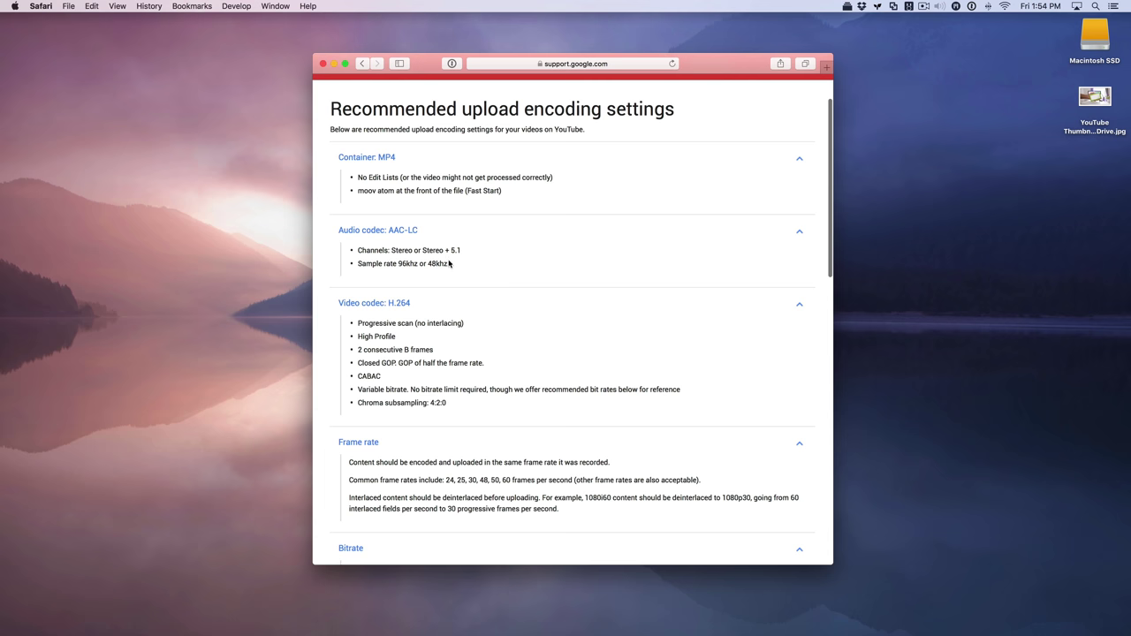
scroll(475, 264, "down", 3)
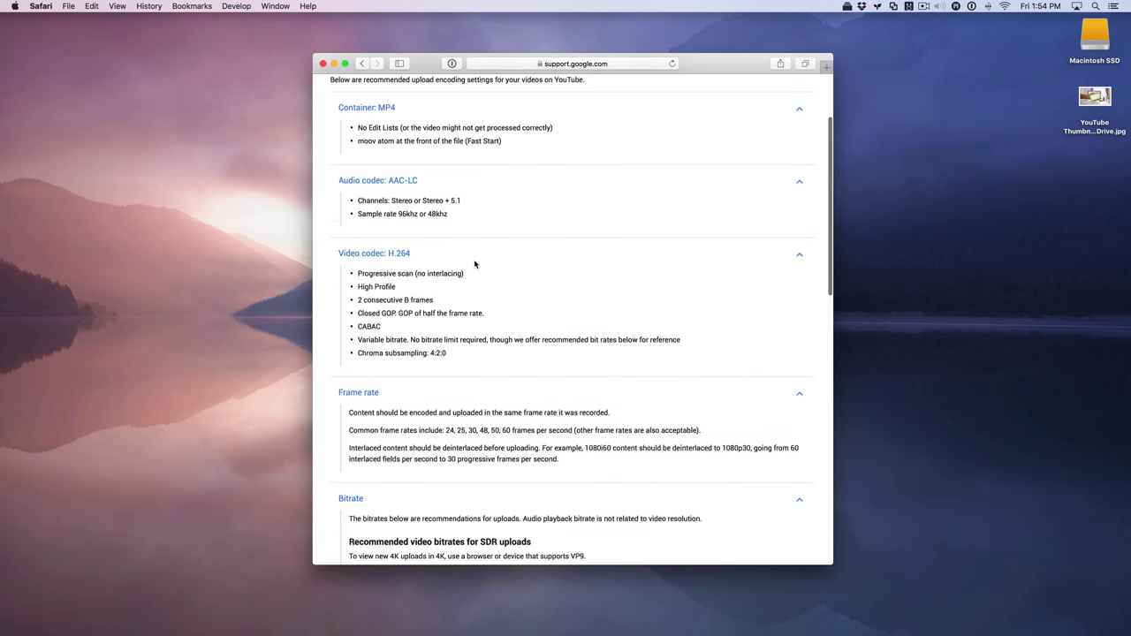
scroll(474, 263, "down", 1)
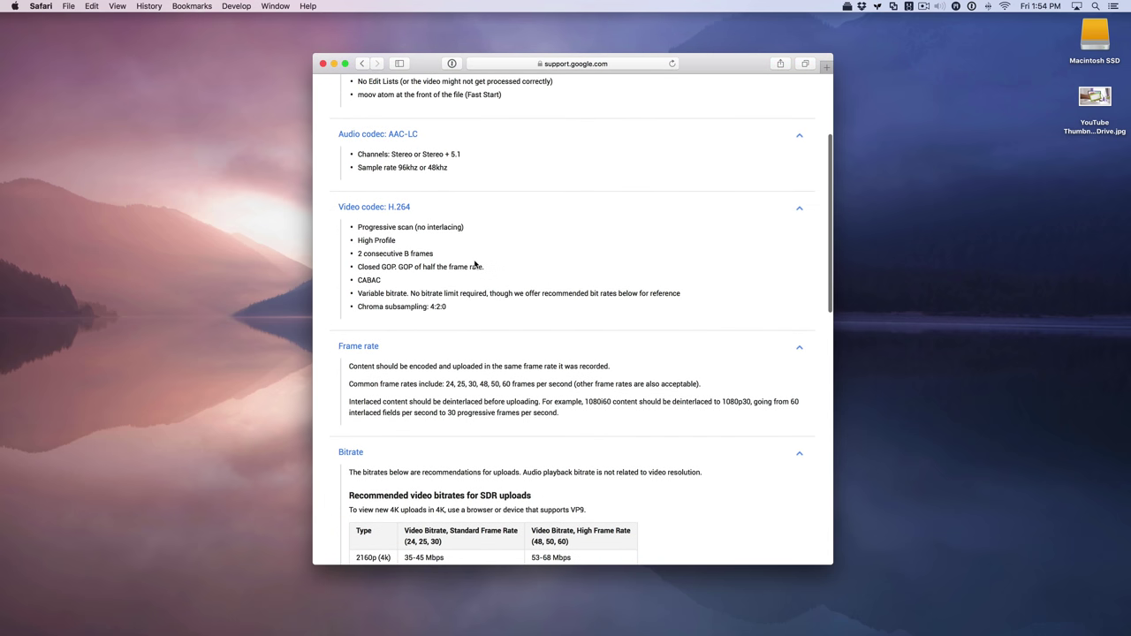
scroll(475, 264, "down", 4)
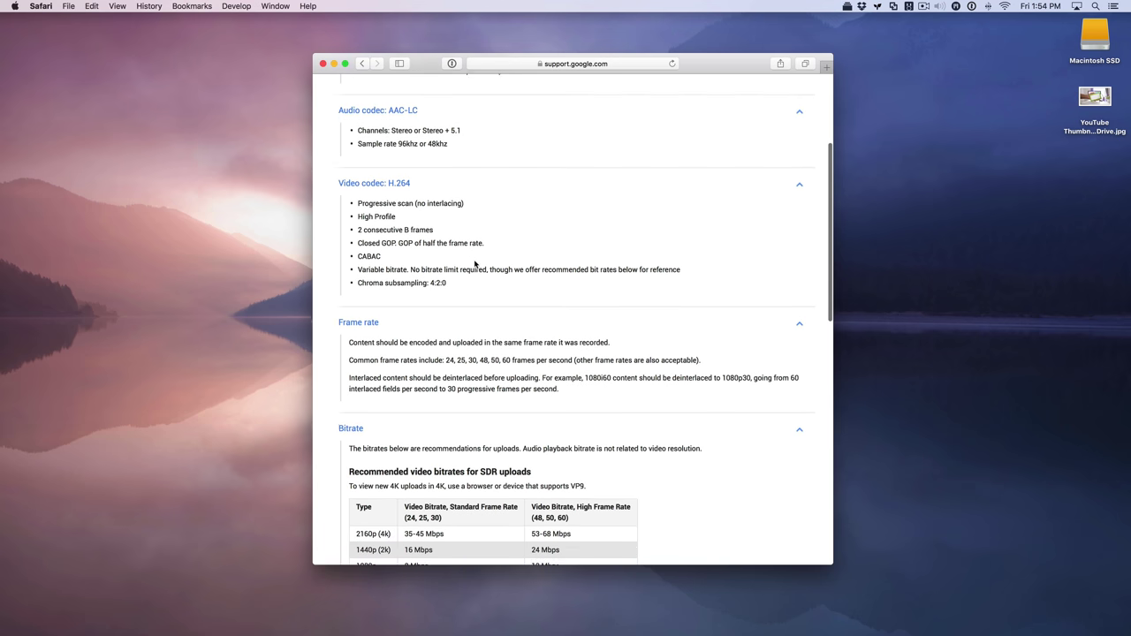
scroll(475, 264, "down", 7)
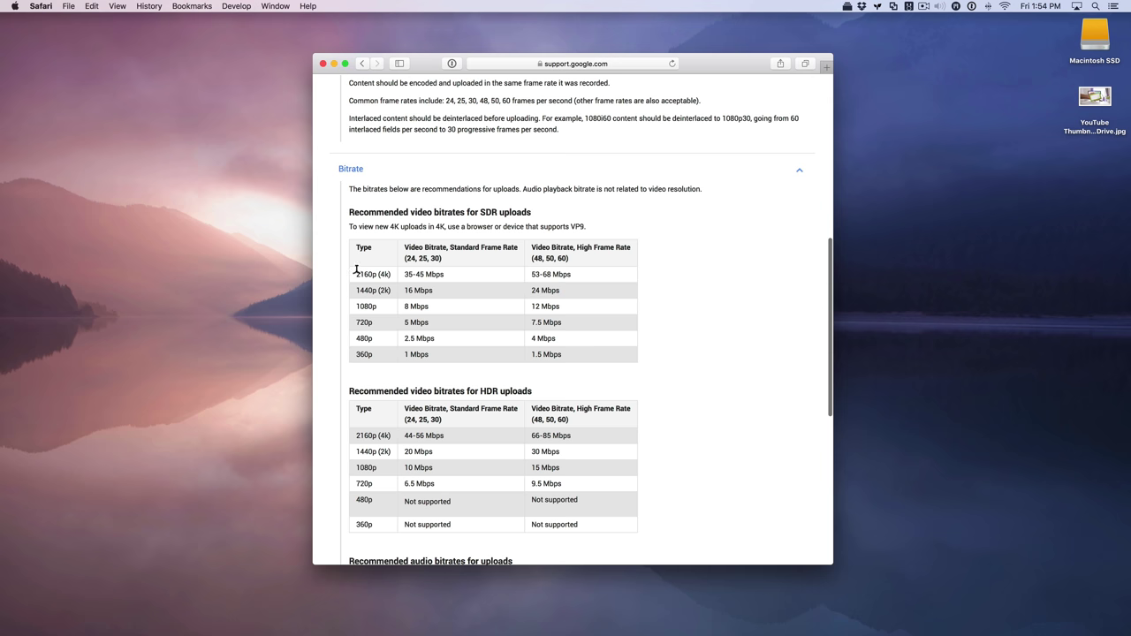
left_click_drag(356, 274, 450, 274)
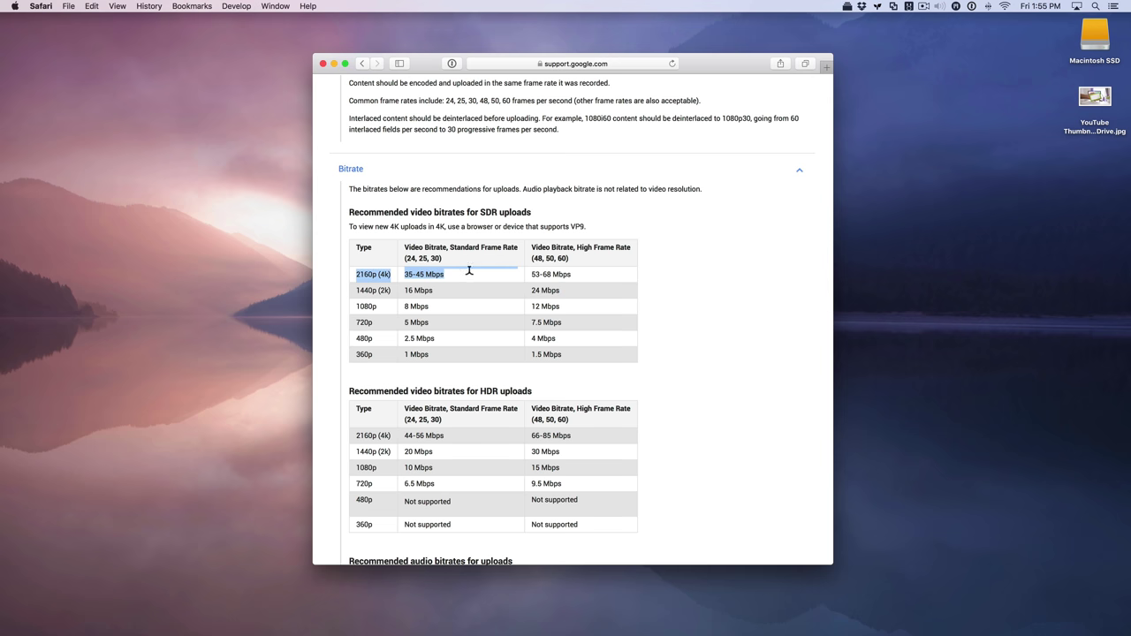
left_click(570, 274)
left_click_drag(530, 274, 572, 274)
left_click(574, 279)
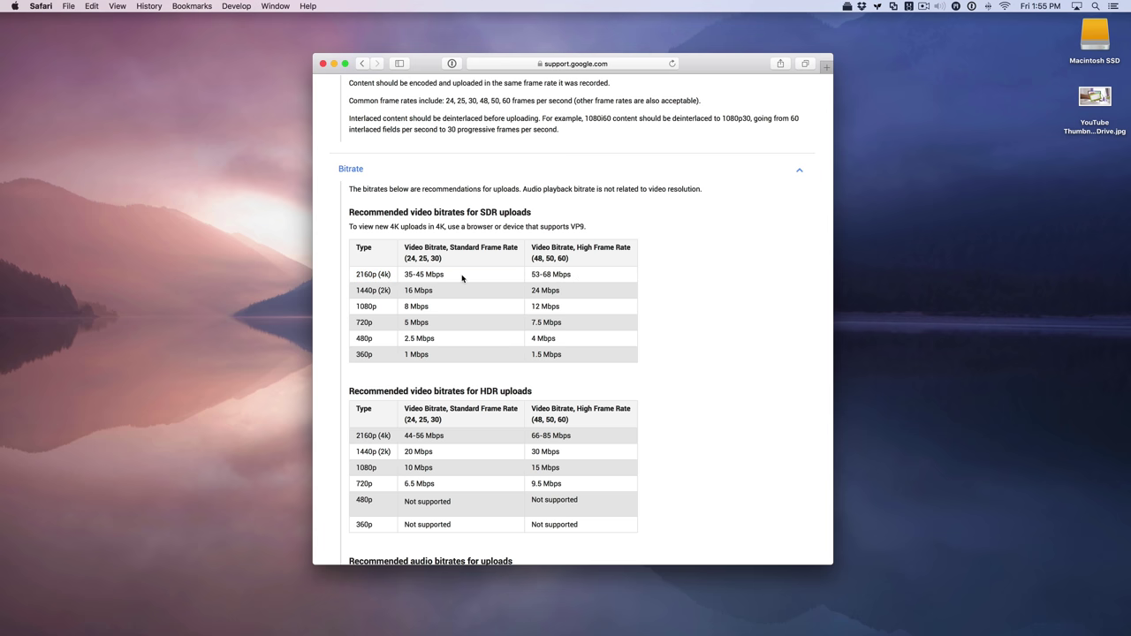
Scroll further down, back up again, and minimise the Safari window.
scroll(462, 278, "down", 5)
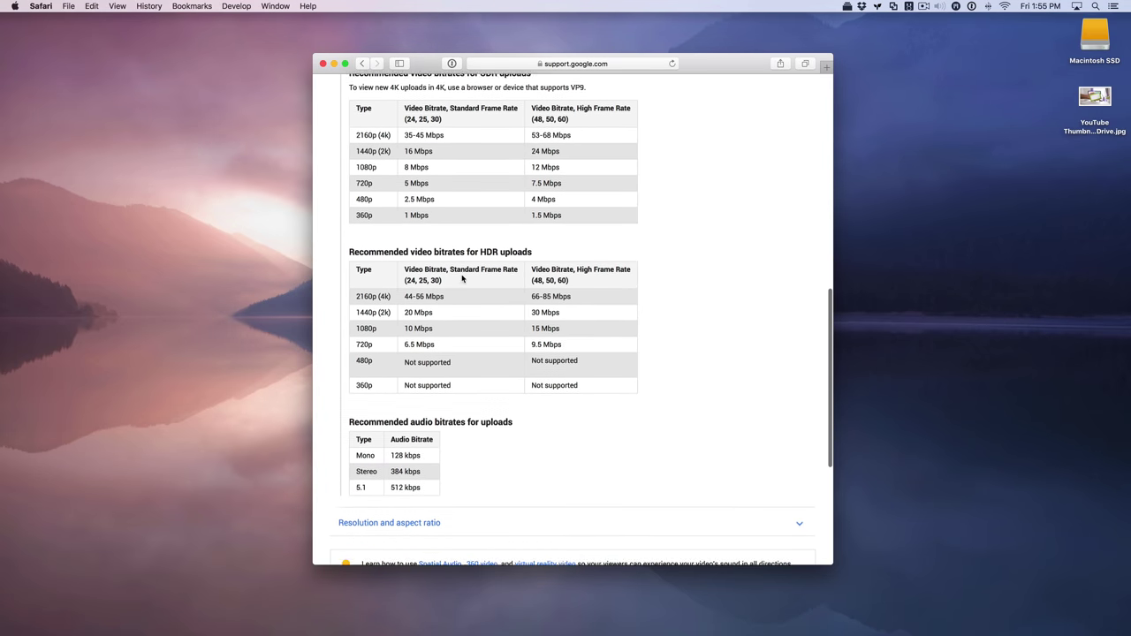
scroll(462, 279, "down", 2)
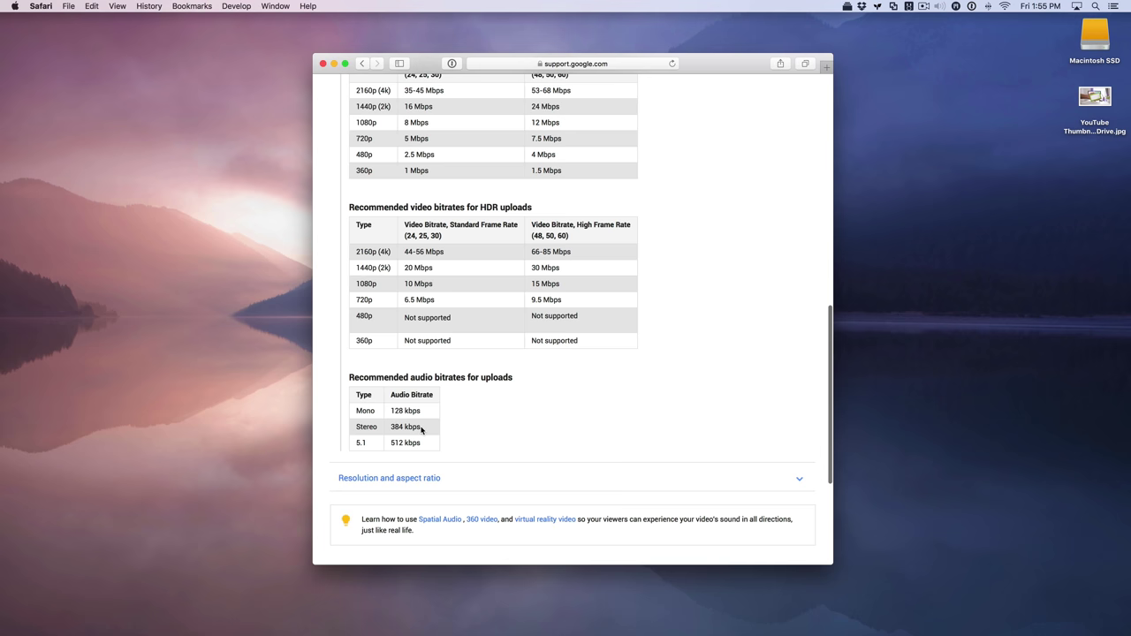
scroll(462, 425, "up", 15)
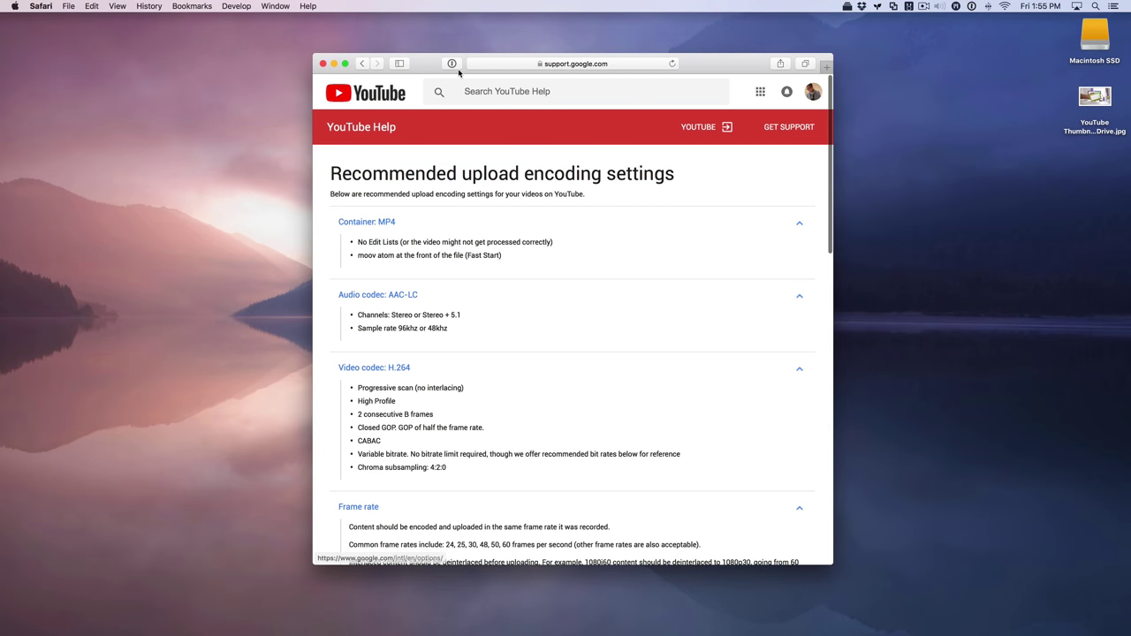
left_click(333, 64)
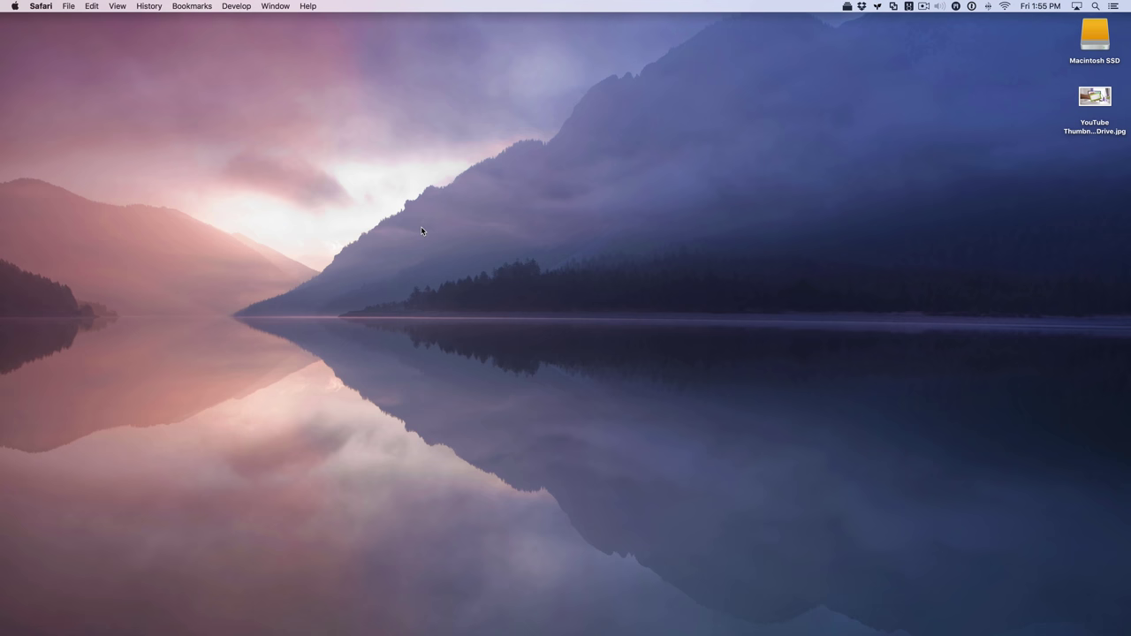
Launch Compressor and create a QuickTime Movie setting named '4K YouTube (24fps)'.
key("F4")
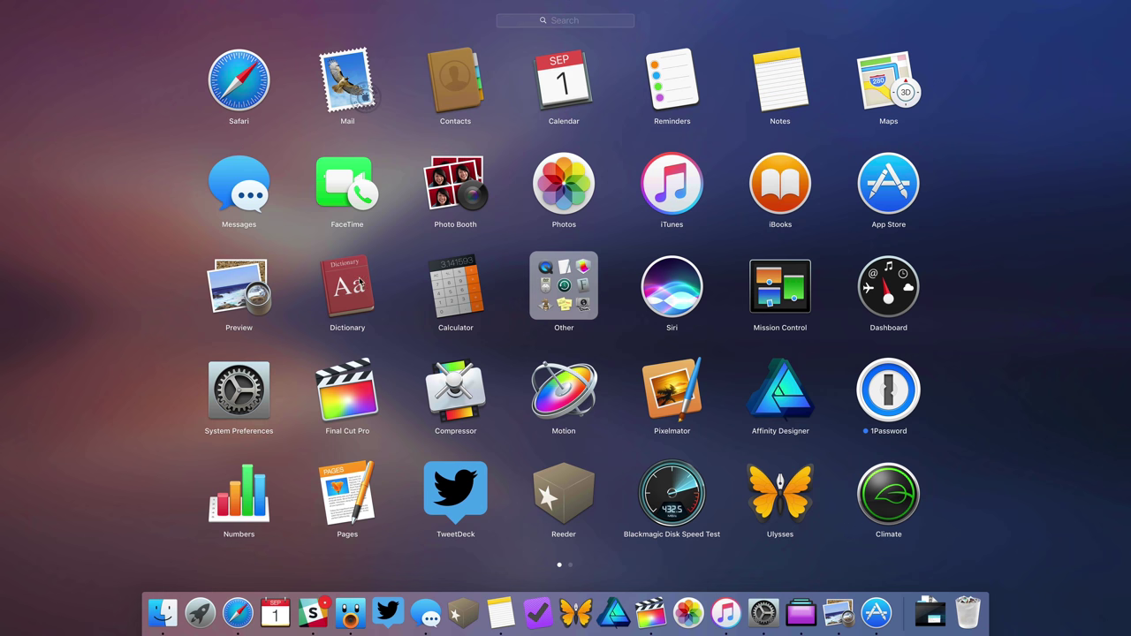
left_click(440, 380)
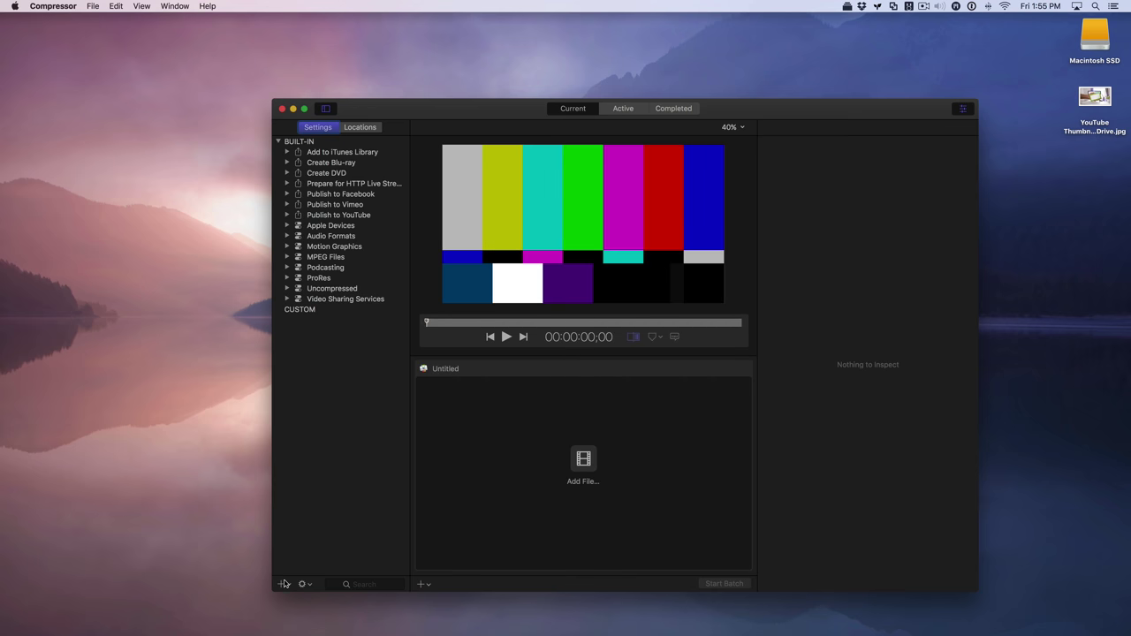
left_click(282, 584)
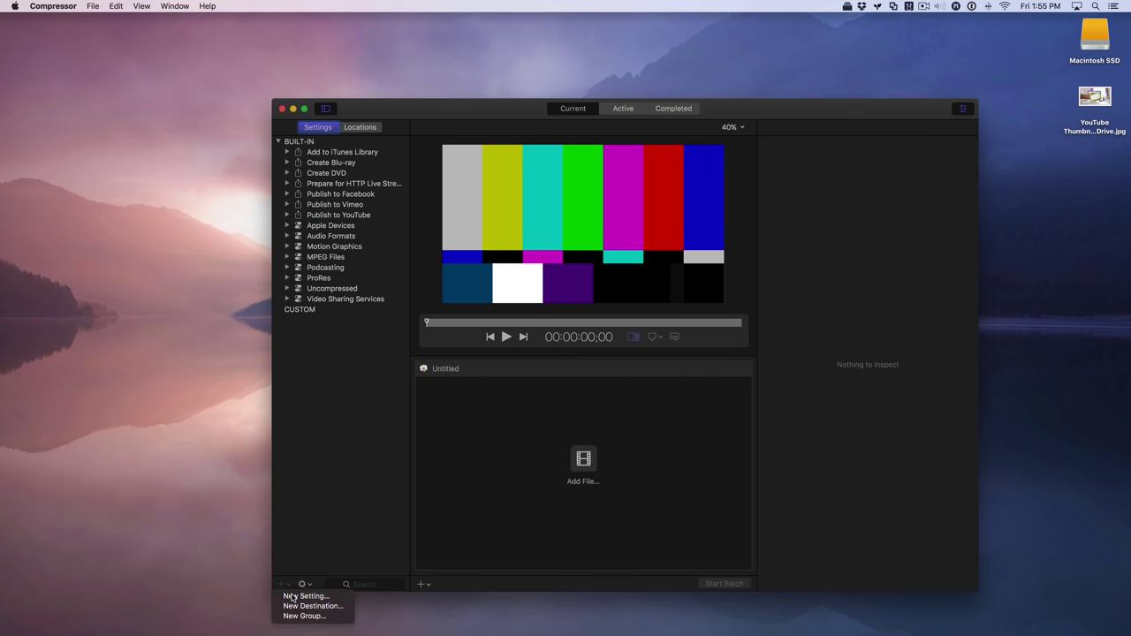
left_click(293, 597)
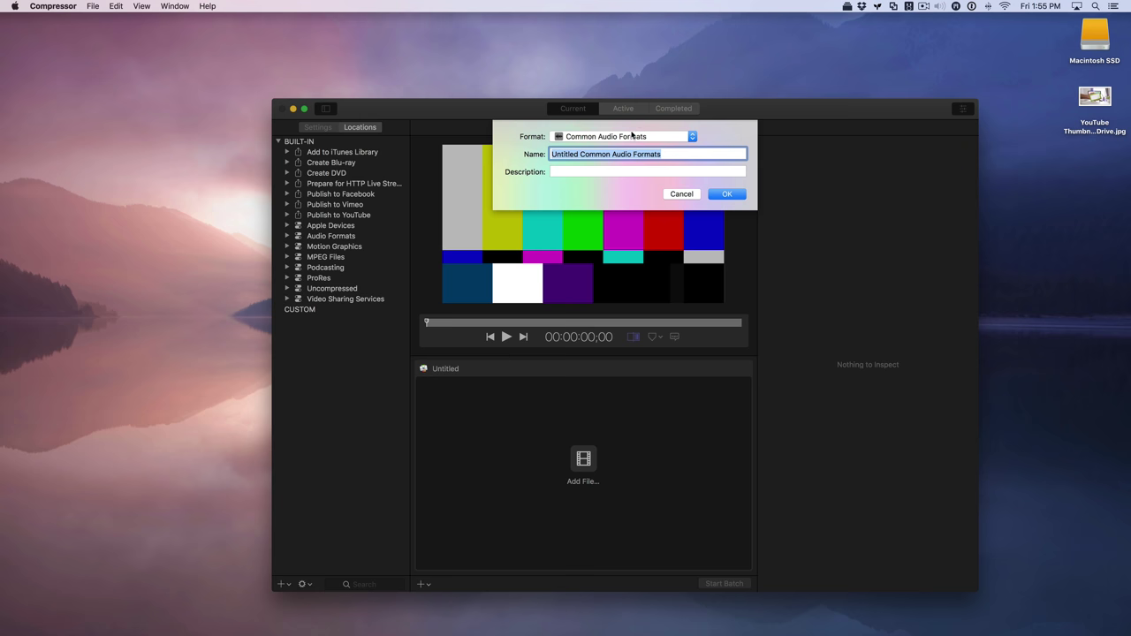
left_click(633, 136)
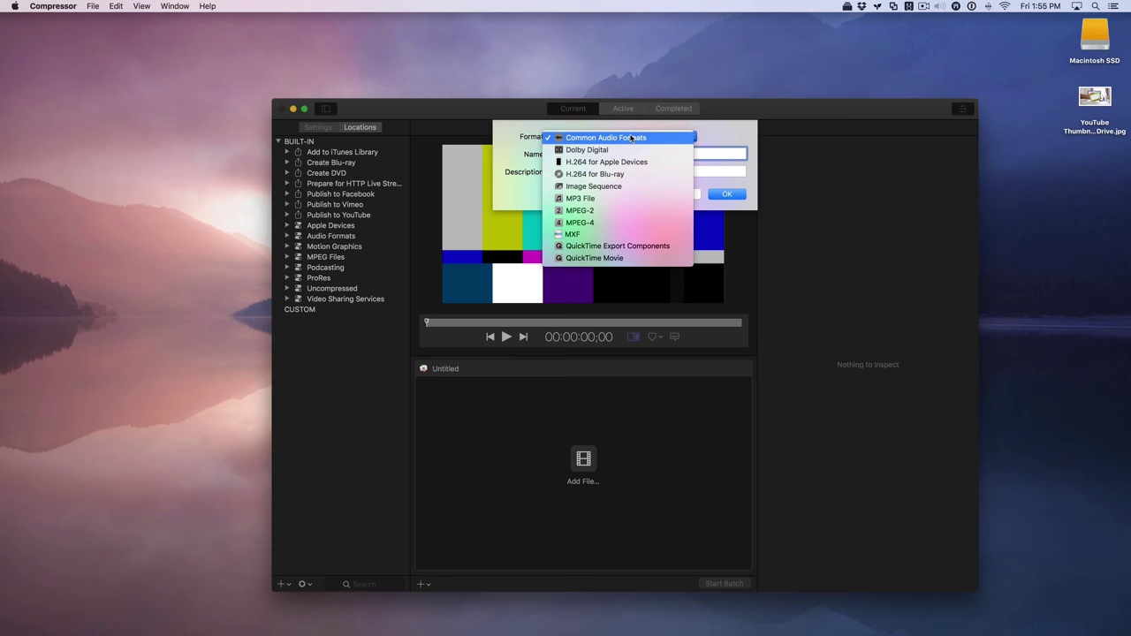
left_click(606, 258)
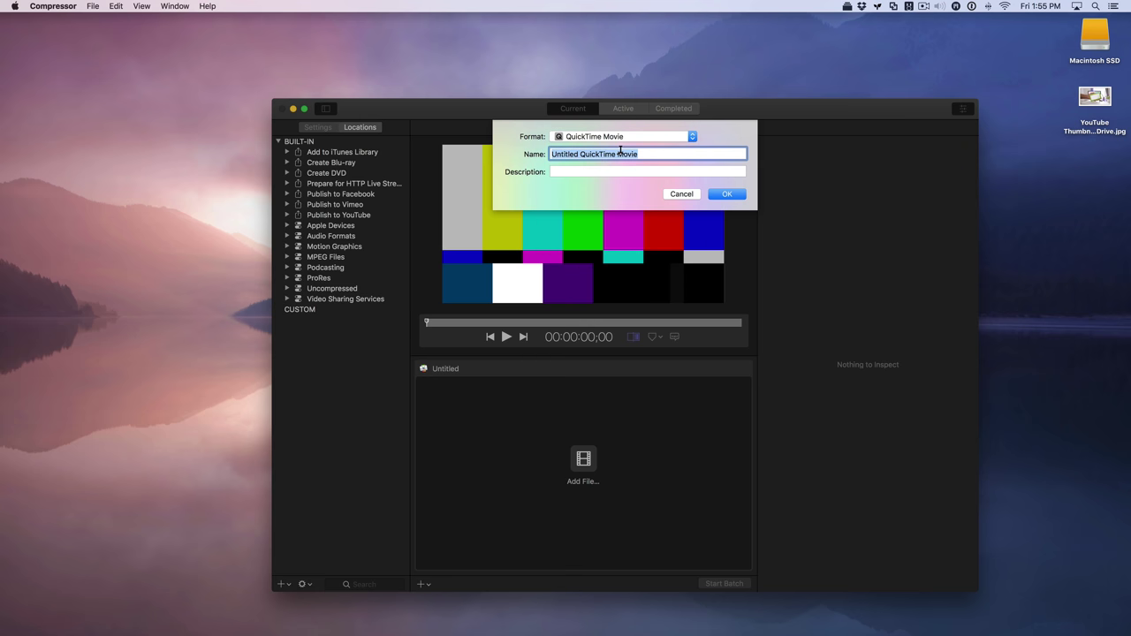
type("4K YouTube (24fps")
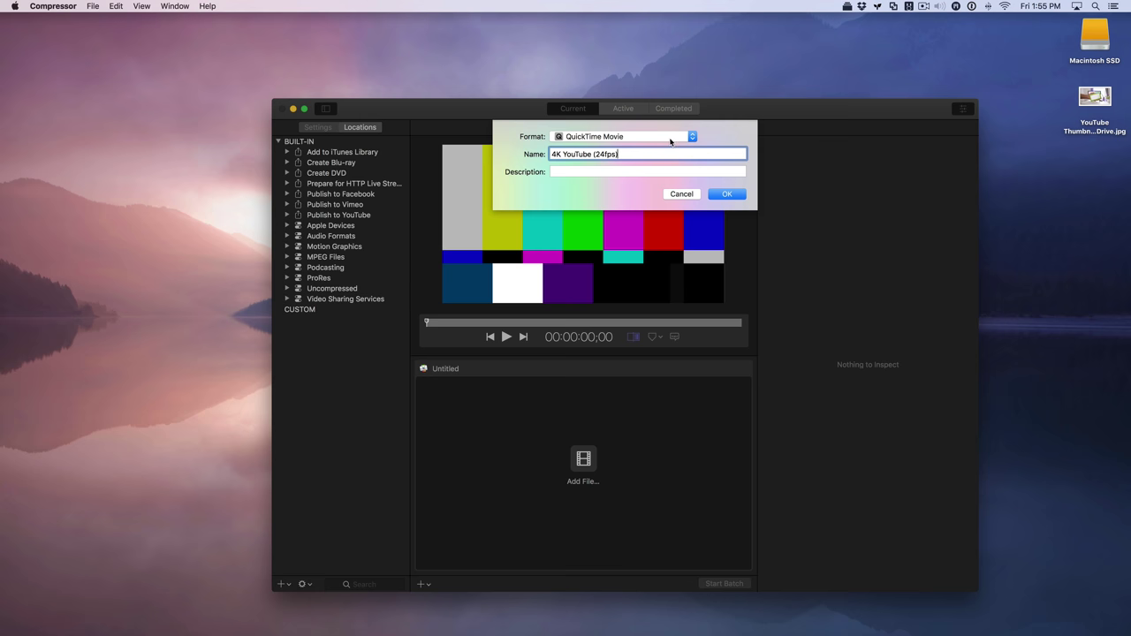
left_click(722, 194)
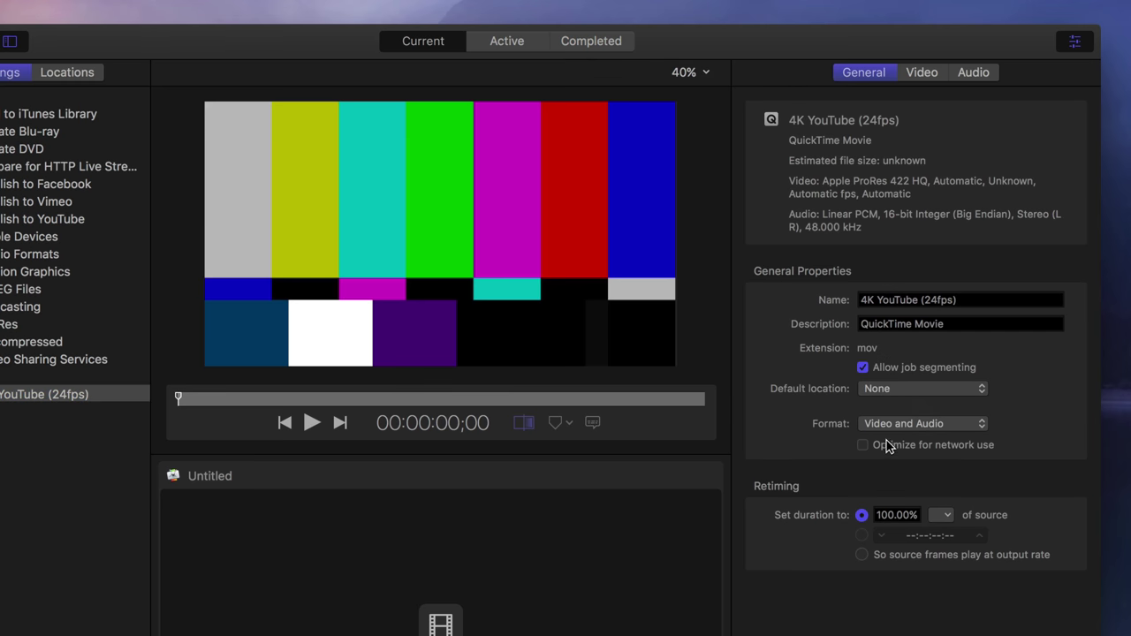
Enable 'Optimize for network use' on 4K YouTube (24fps) and show its Video properties.
left_click(863, 447)
left_click(932, 75)
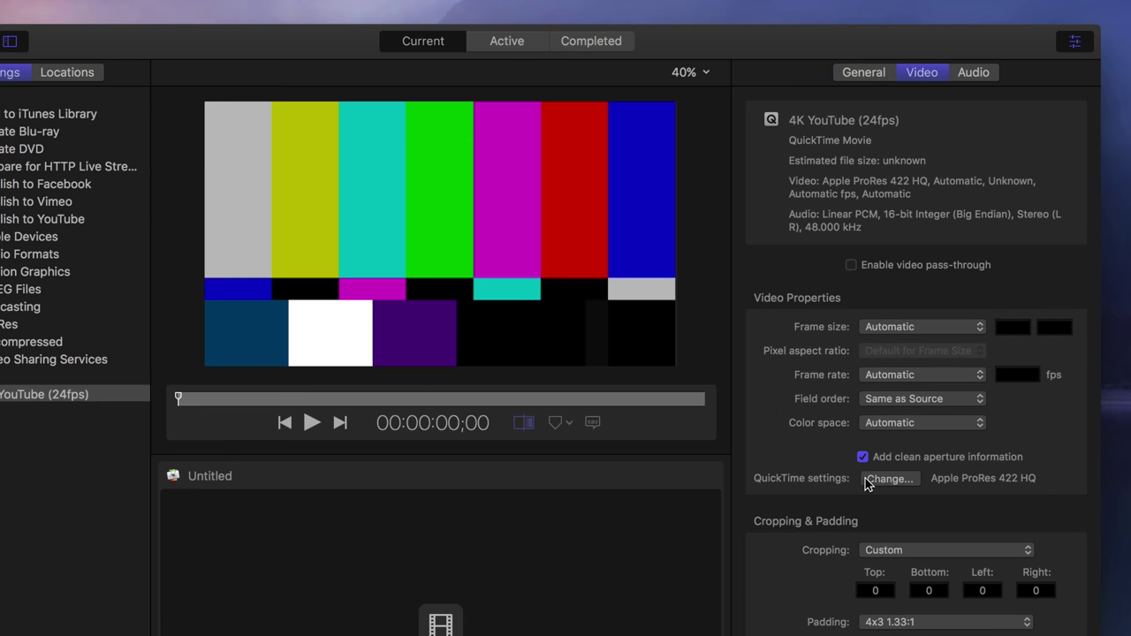
Set video compression to H.264, restricted to 45000 kbits/sec, with faster single-pass encoding.
left_click(893, 479)
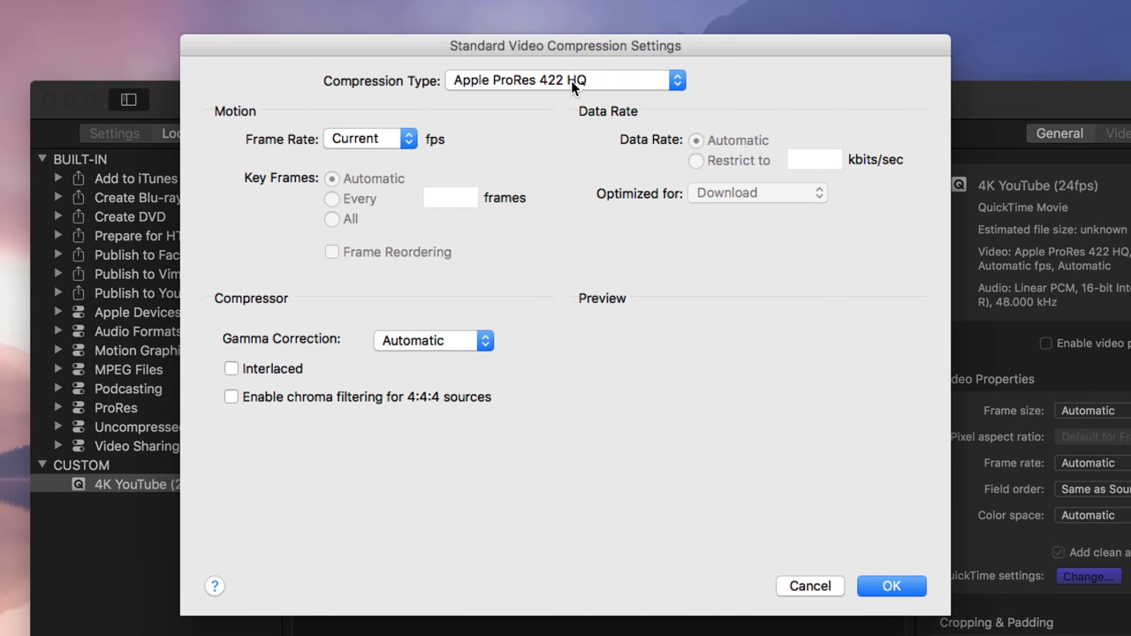
left_click(498, 52)
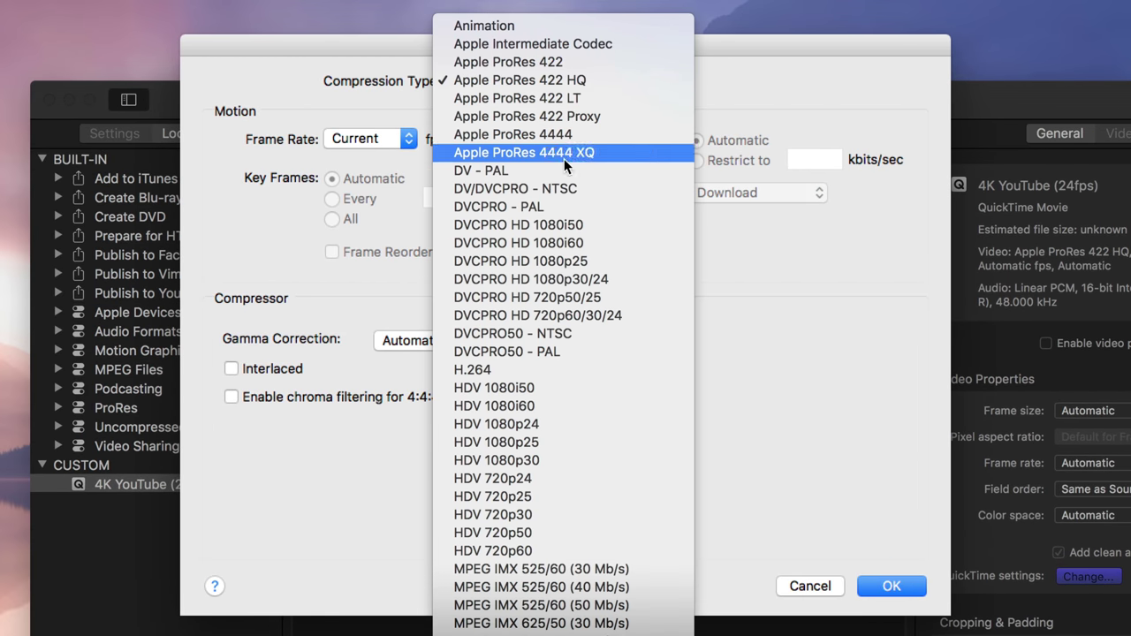
left_click(534, 365)
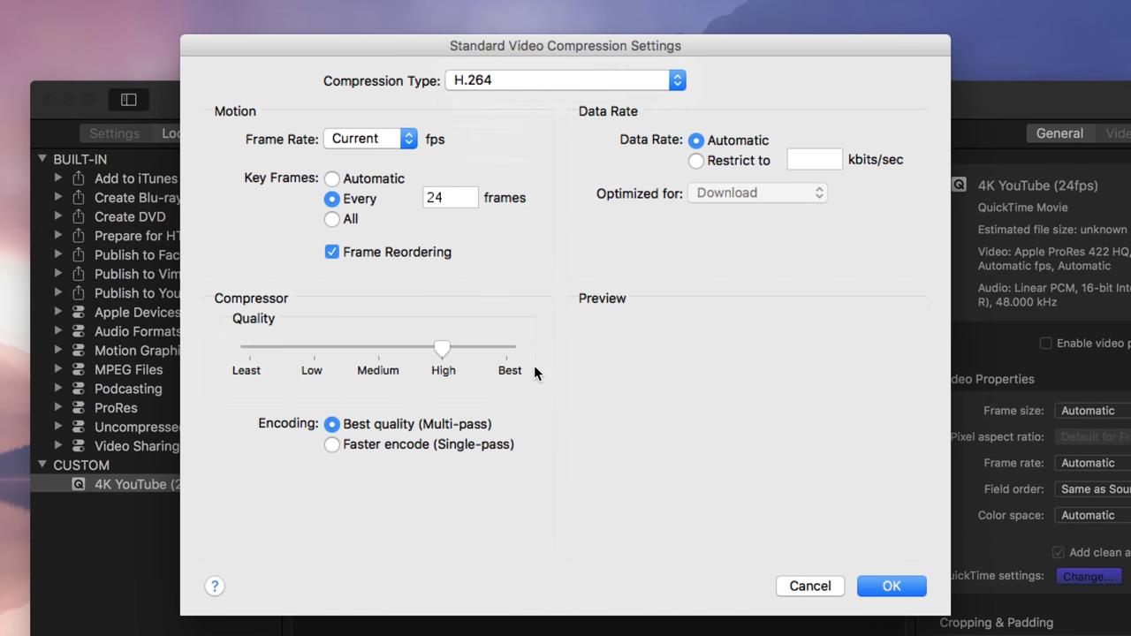
left_click(716, 160)
type("45000")
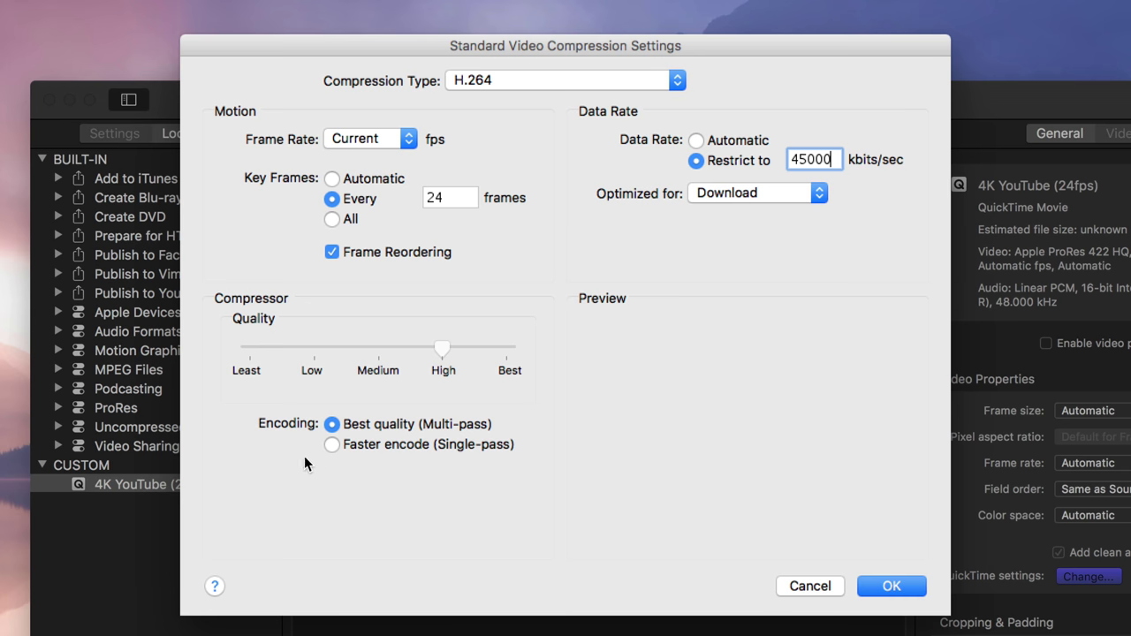
left_click(330, 445)
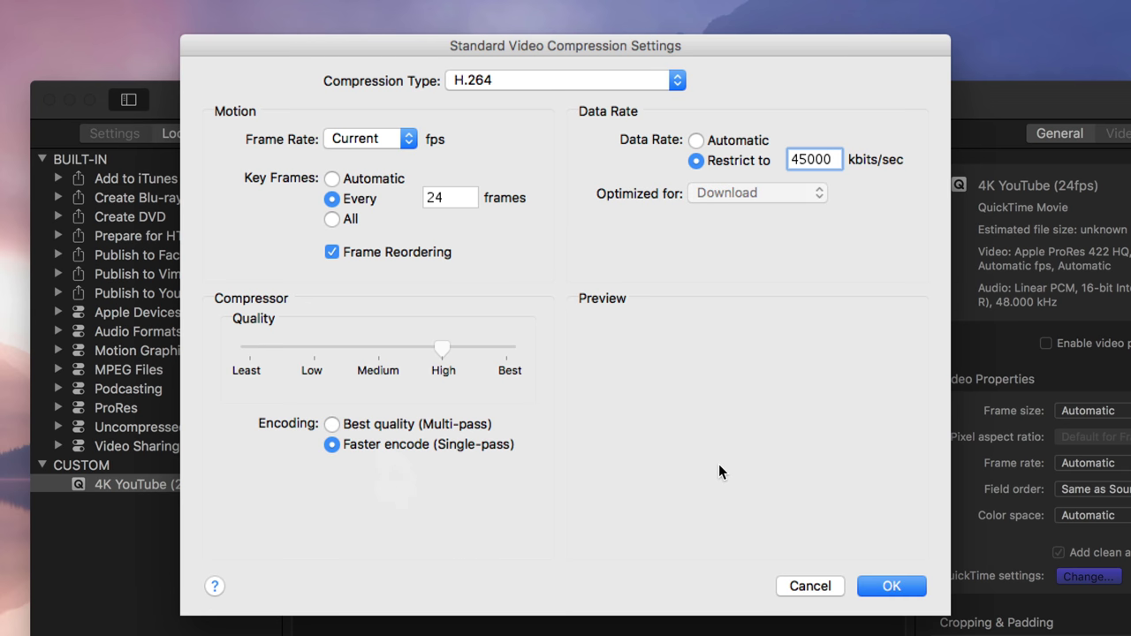
left_click(875, 580)
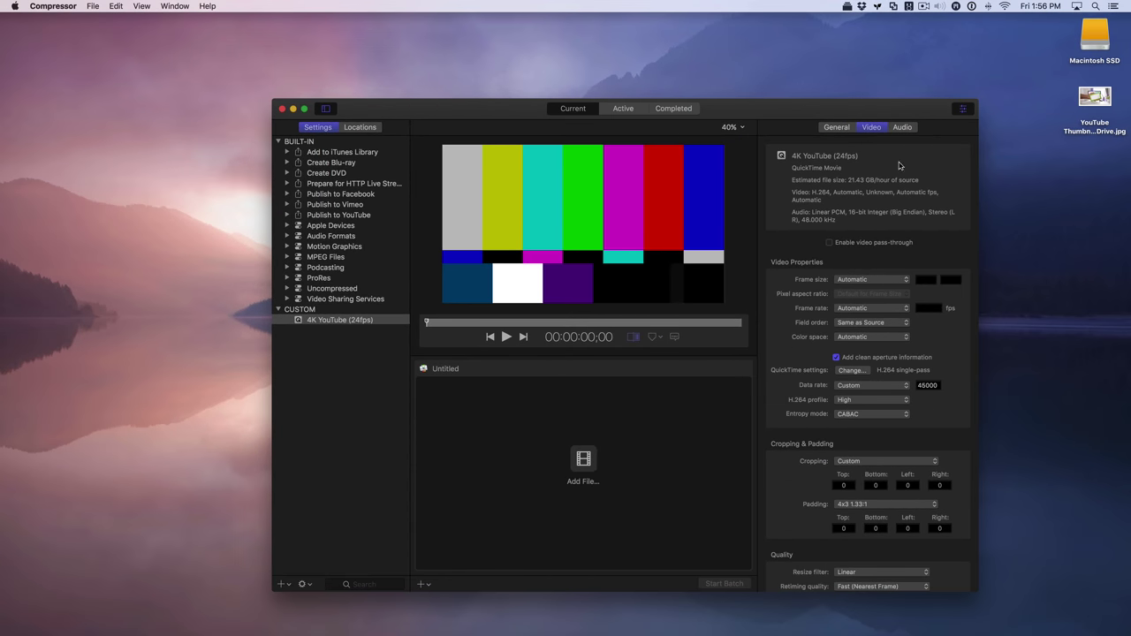
Change the setting's sound to AAC, Best quality, 320 kbps target bit rate.
left_click(902, 128)
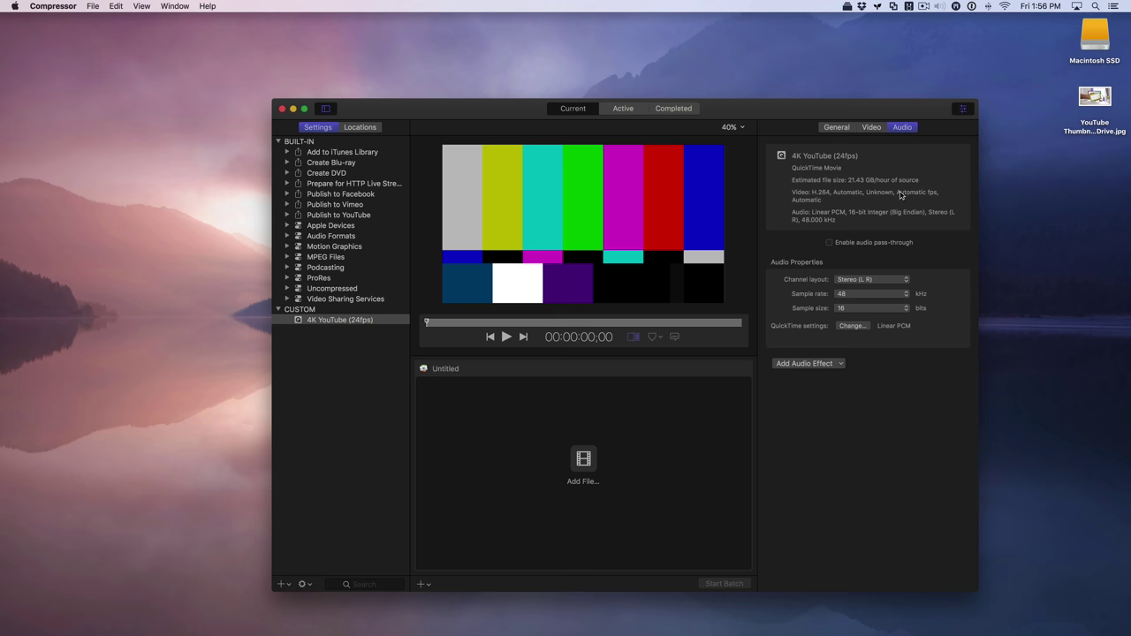
left_click(853, 326)
left_click(588, 126)
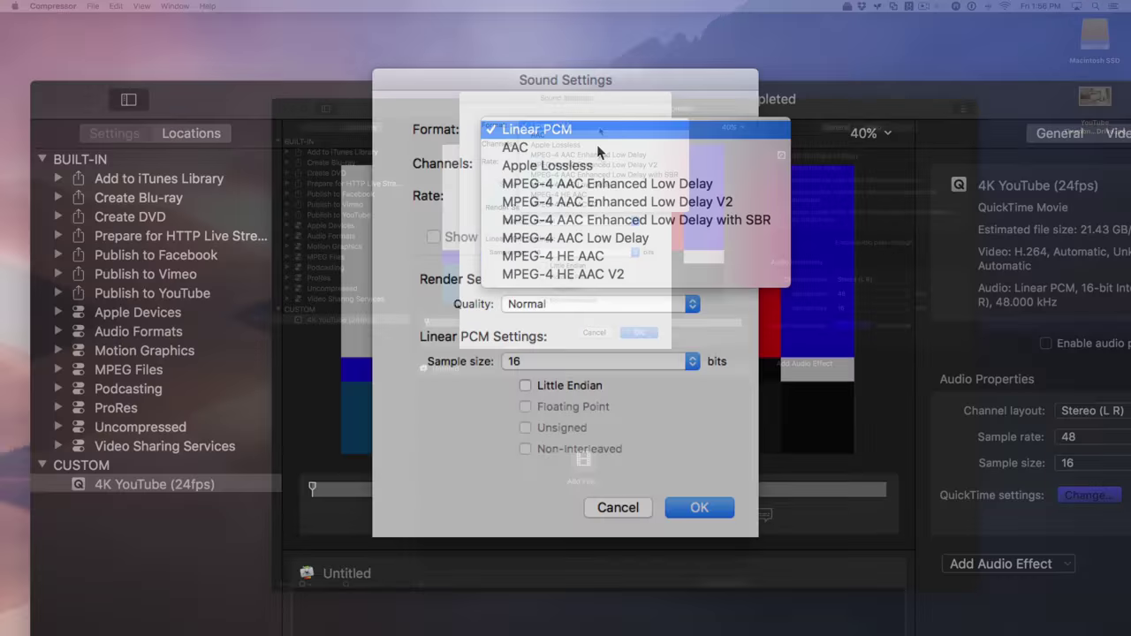
left_click(598, 148)
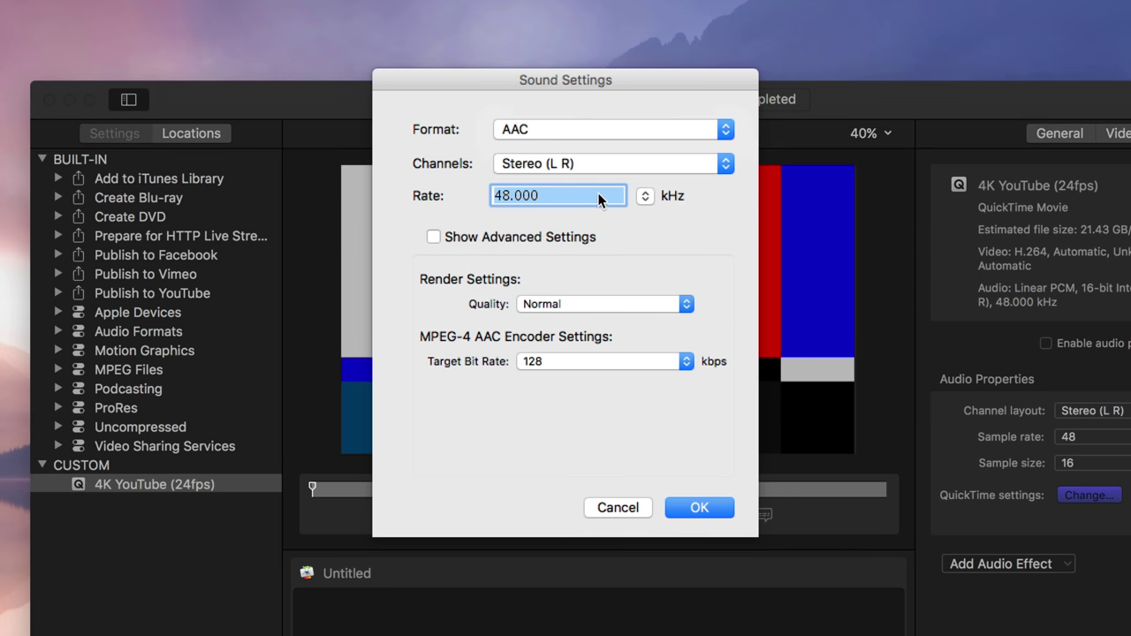
left_click(589, 306)
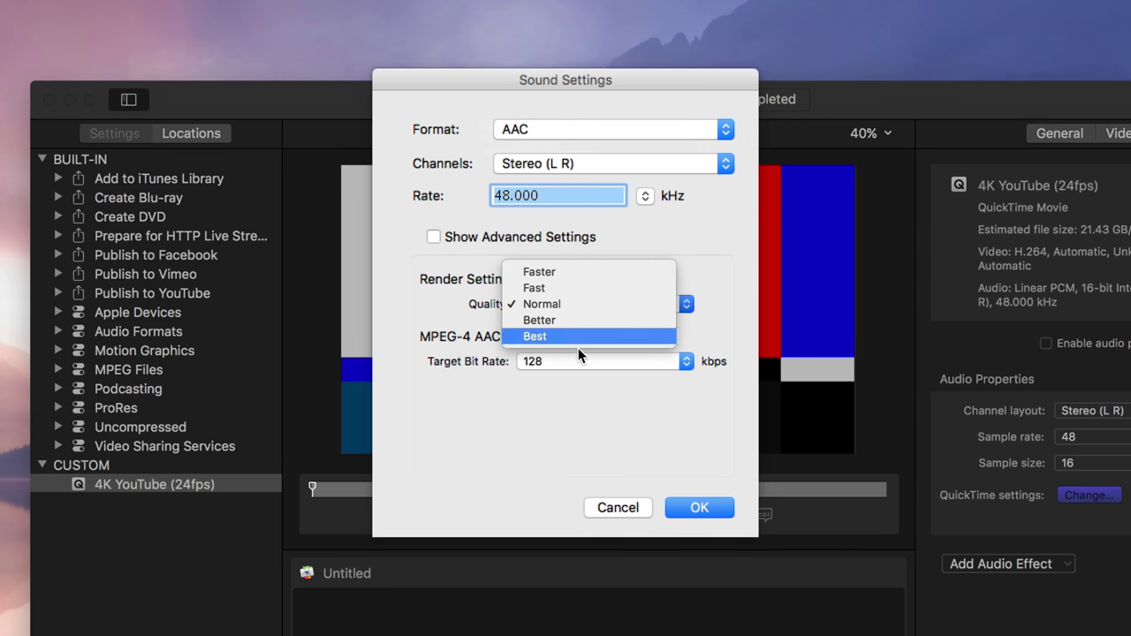
left_click(576, 363)
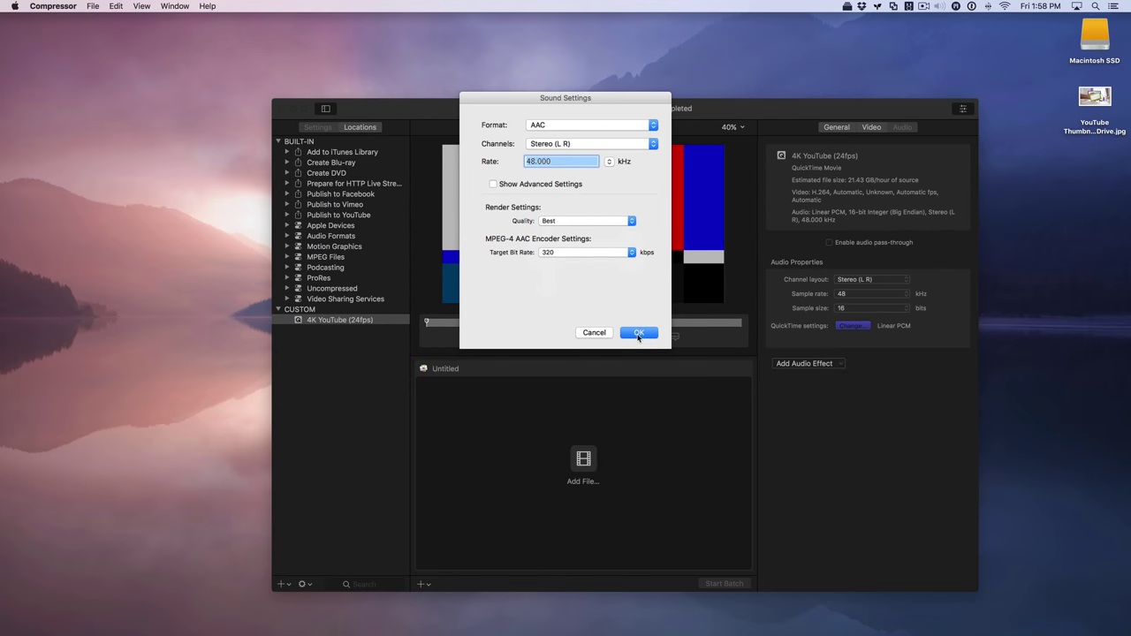
left_click(671, 428)
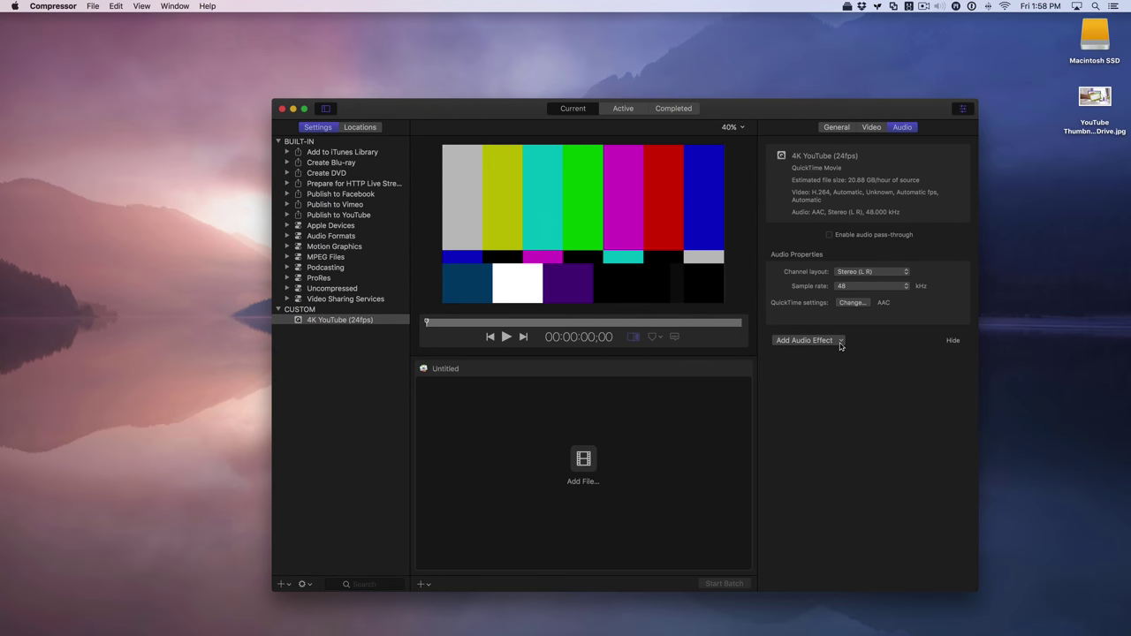
left_click(837, 127)
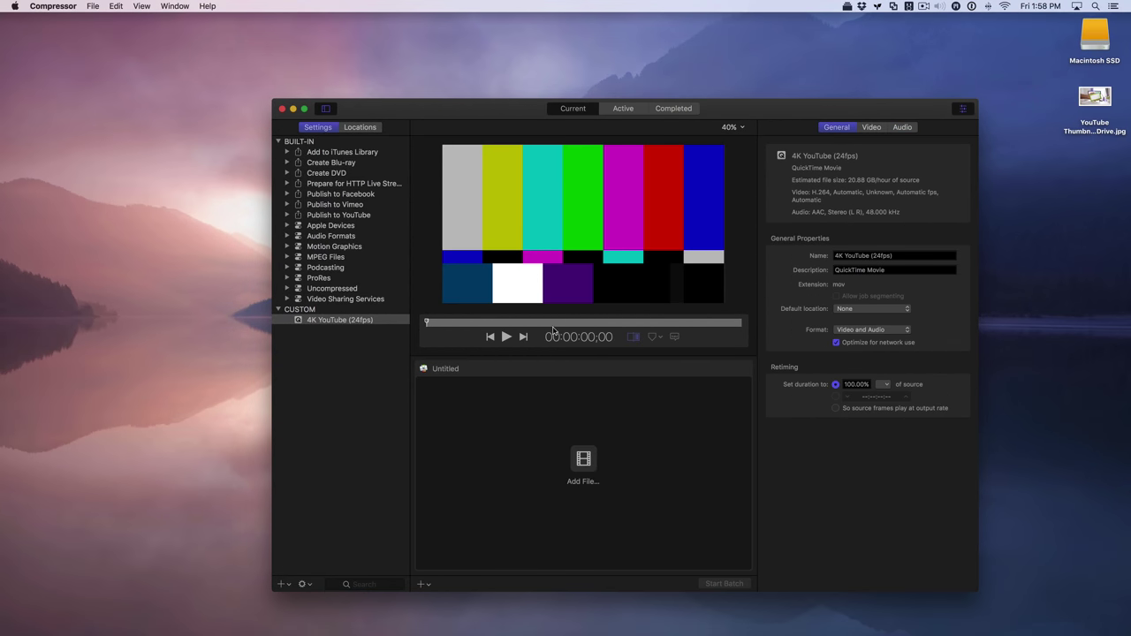
Close Compressor and add a Compressor Settings destination using 4K YouTube (24fps) in Final Cut Pro.
left_click(282, 108)
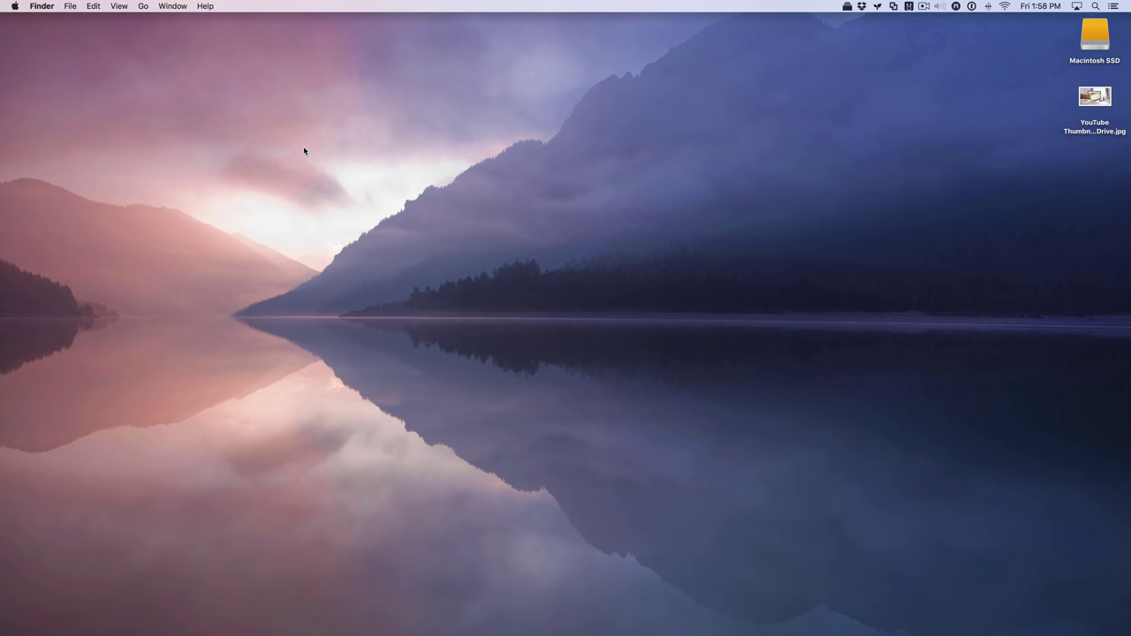
key("super+Tab")
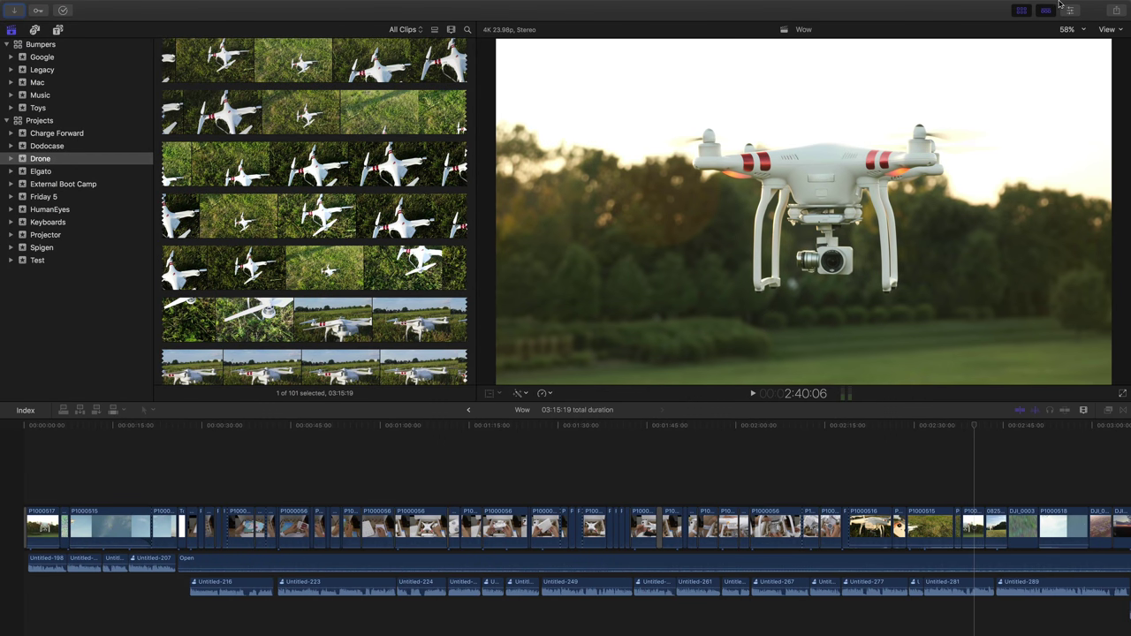
left_click(1117, 13)
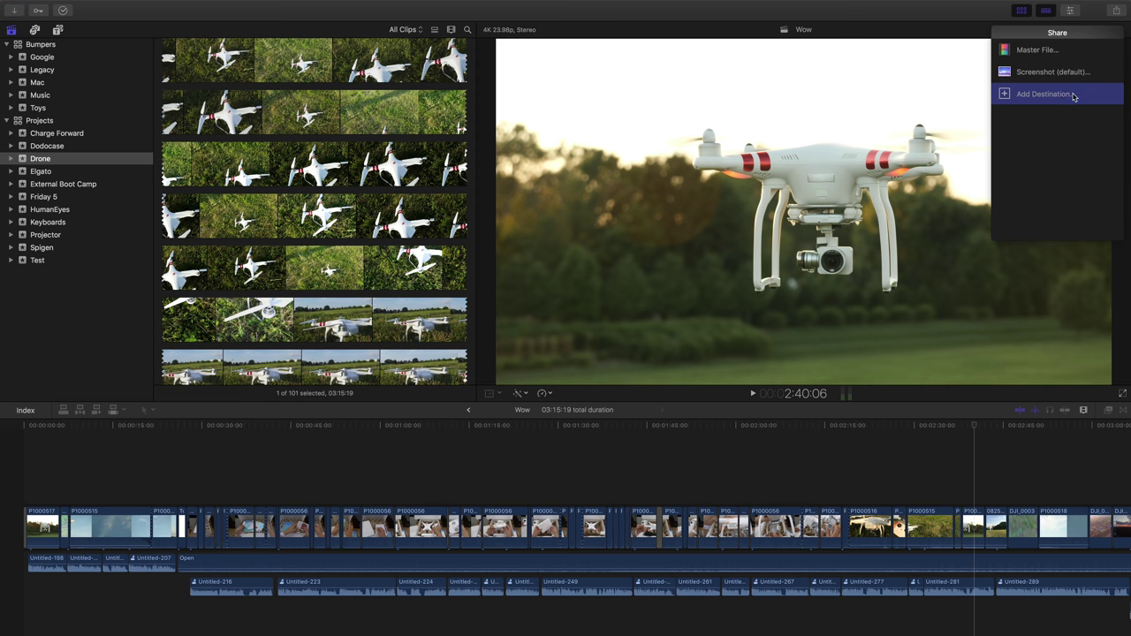
left_click(1069, 95)
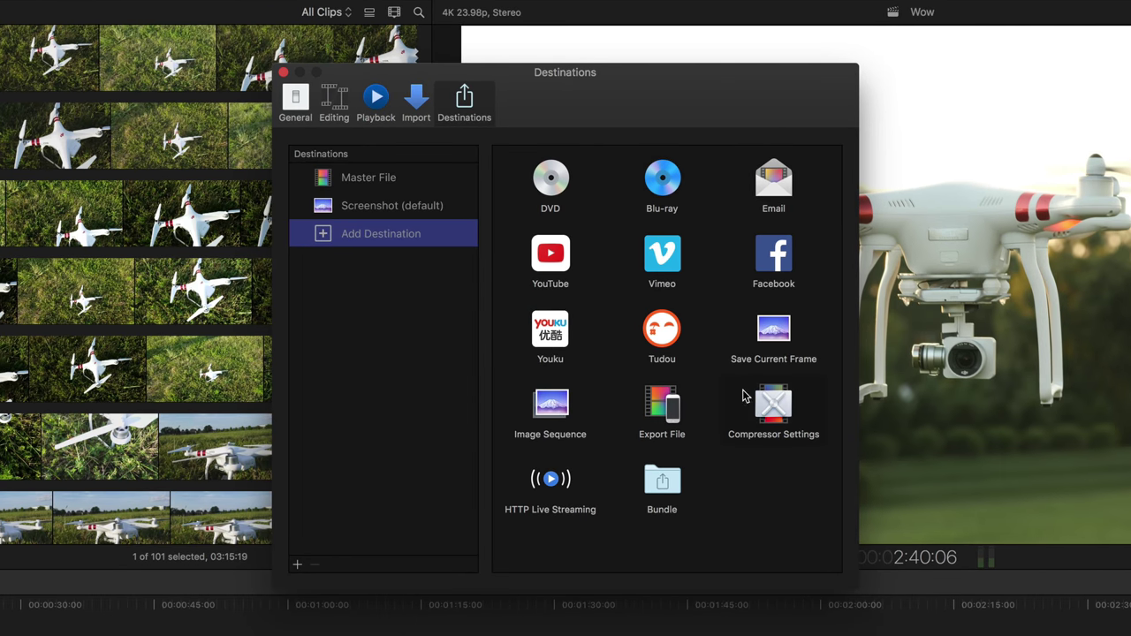
double_click(780, 424)
left_click(479, 263)
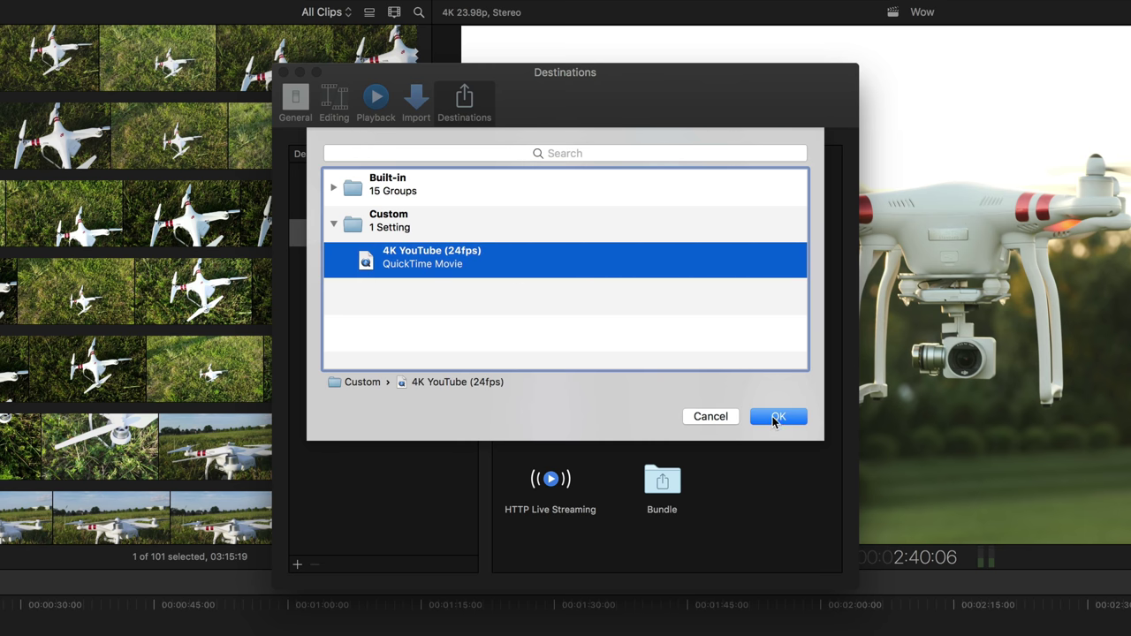
left_click(774, 419)
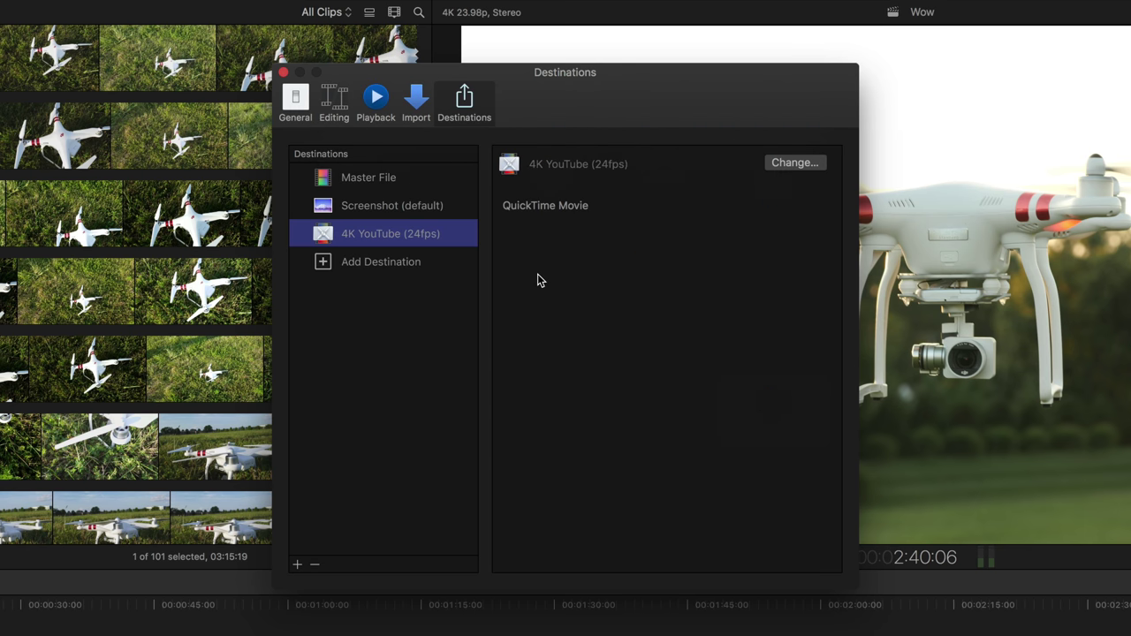
Share the Wow project via 4K YouTube (24fps) as 'Phantom 3 Standard' on the Desktop.
left_click(284, 73)
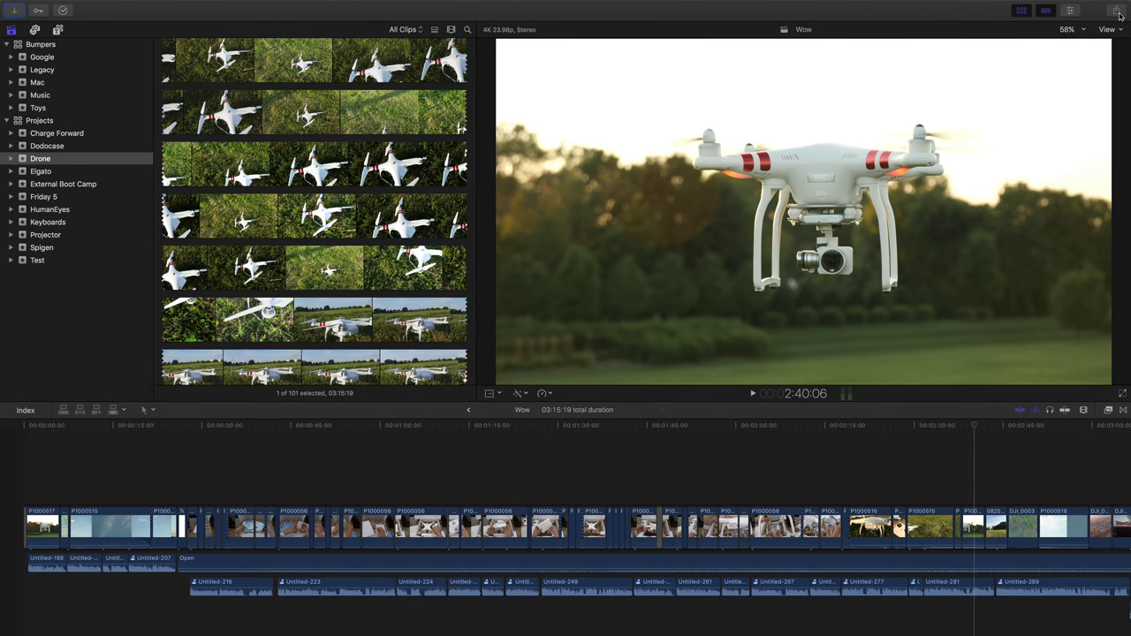
left_click(1118, 13)
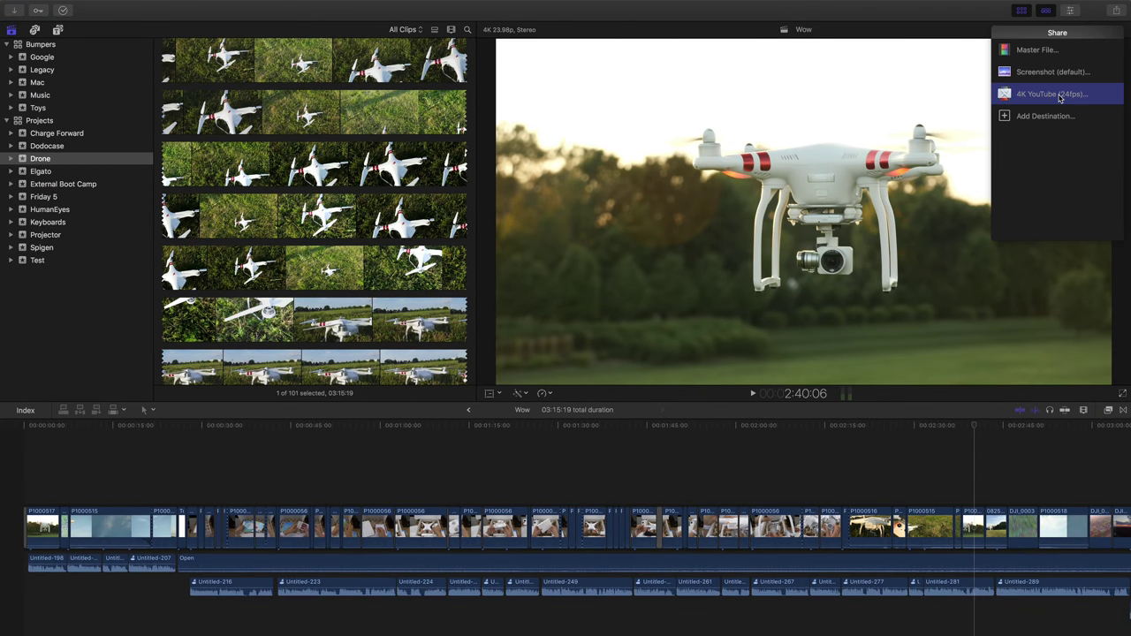
left_click(1056, 93)
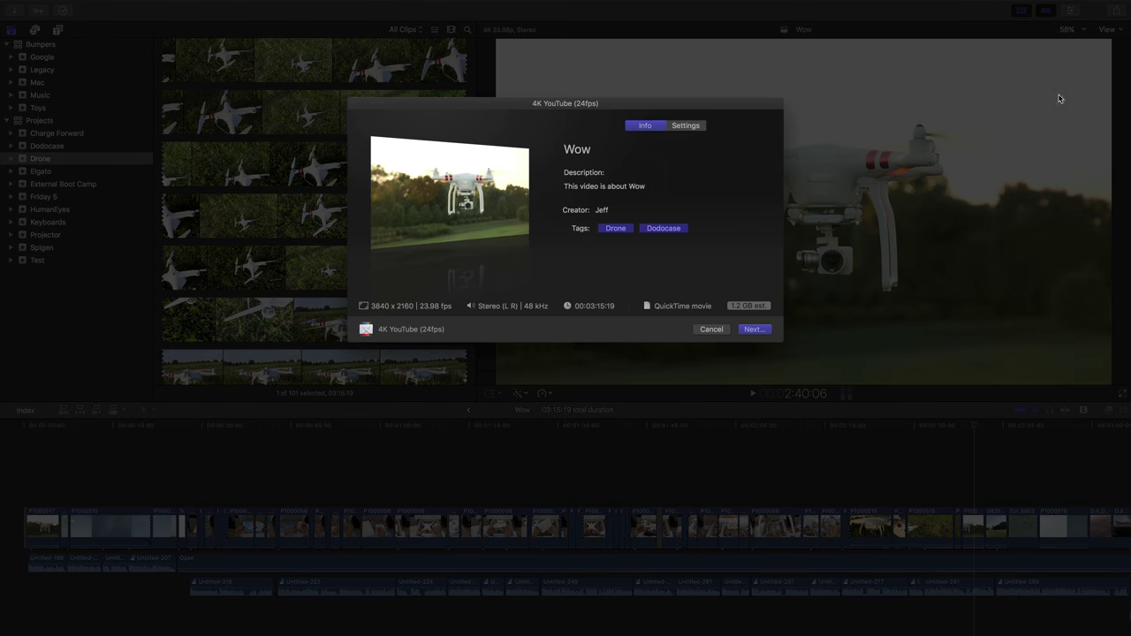
left_click(752, 329)
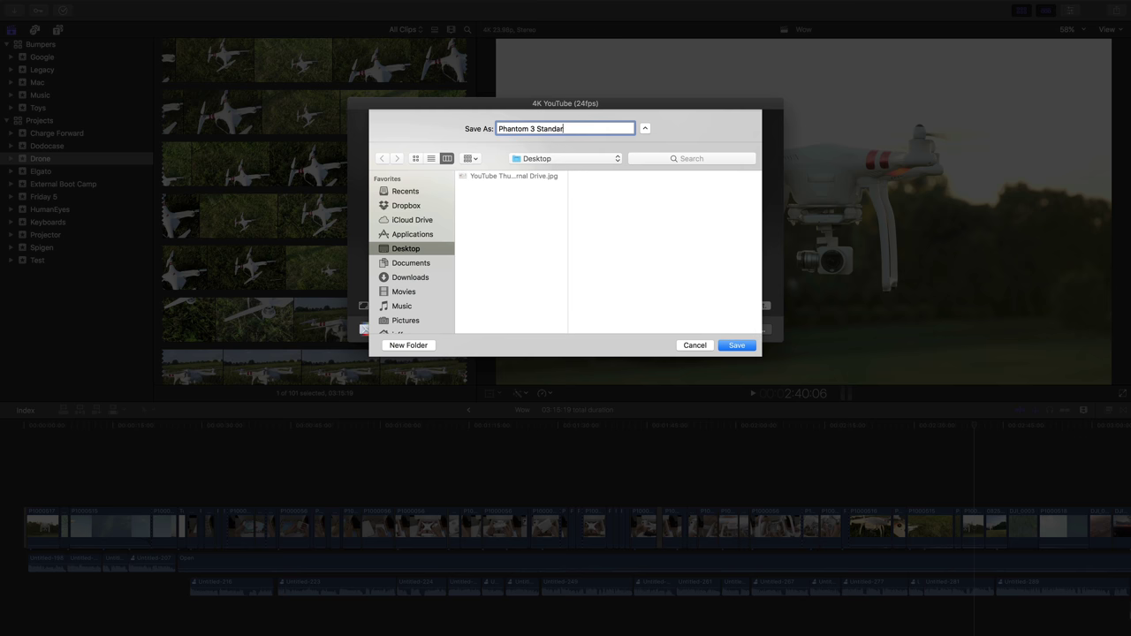
left_click(731, 345)
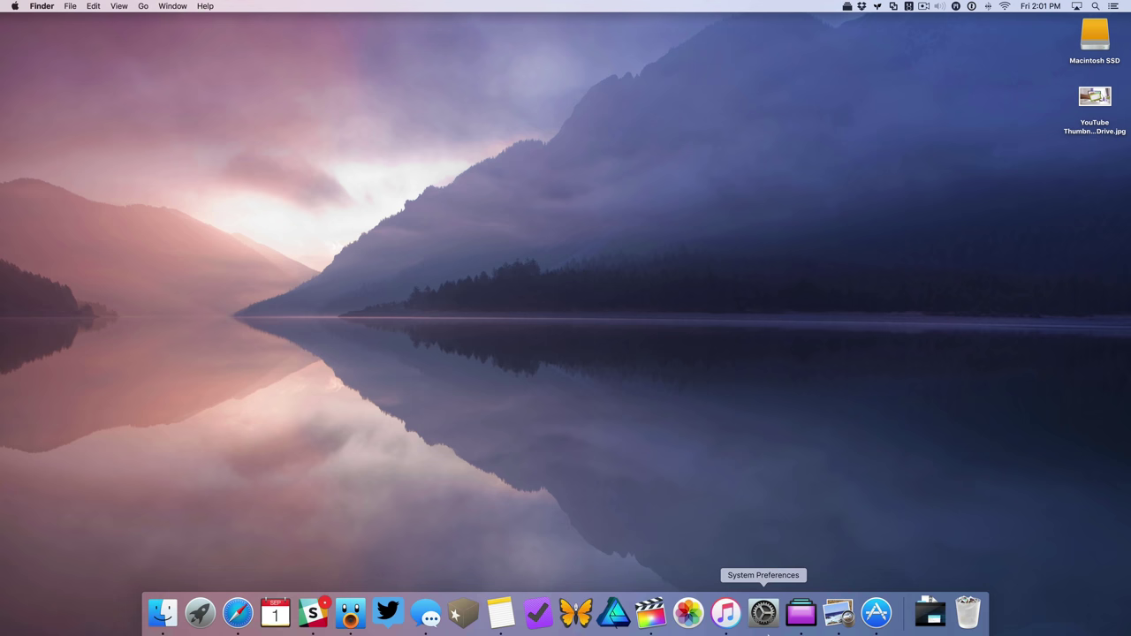
Under Keyboard > Shortcuts > App Shortcuts, add a new shortcut with Final Cut Pro as the application.
left_click(765, 615)
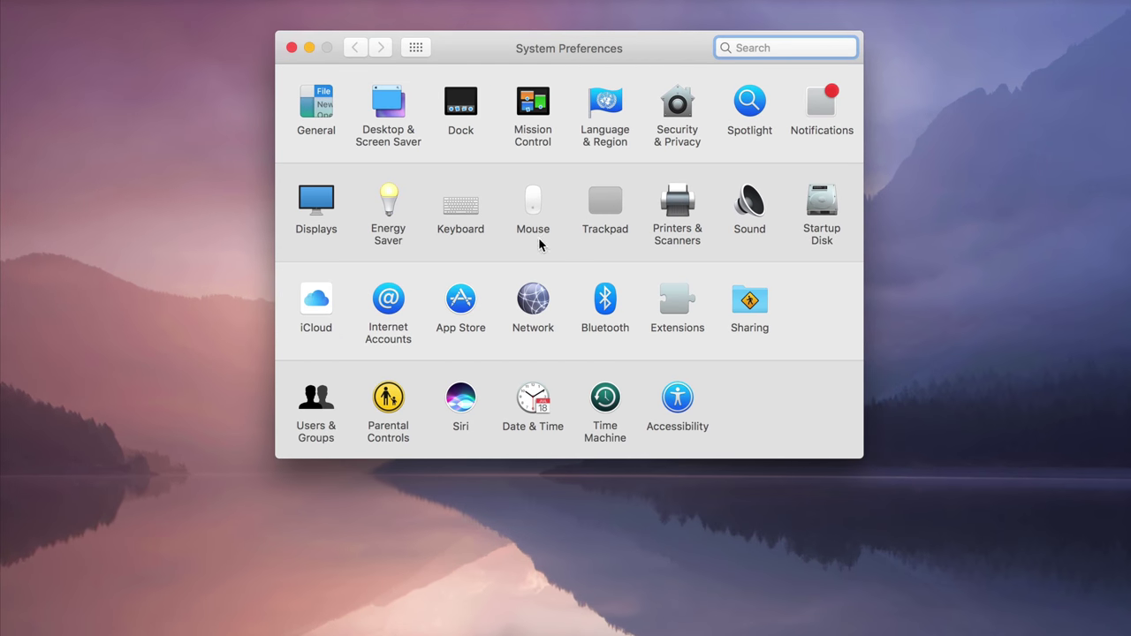
left_click(460, 208)
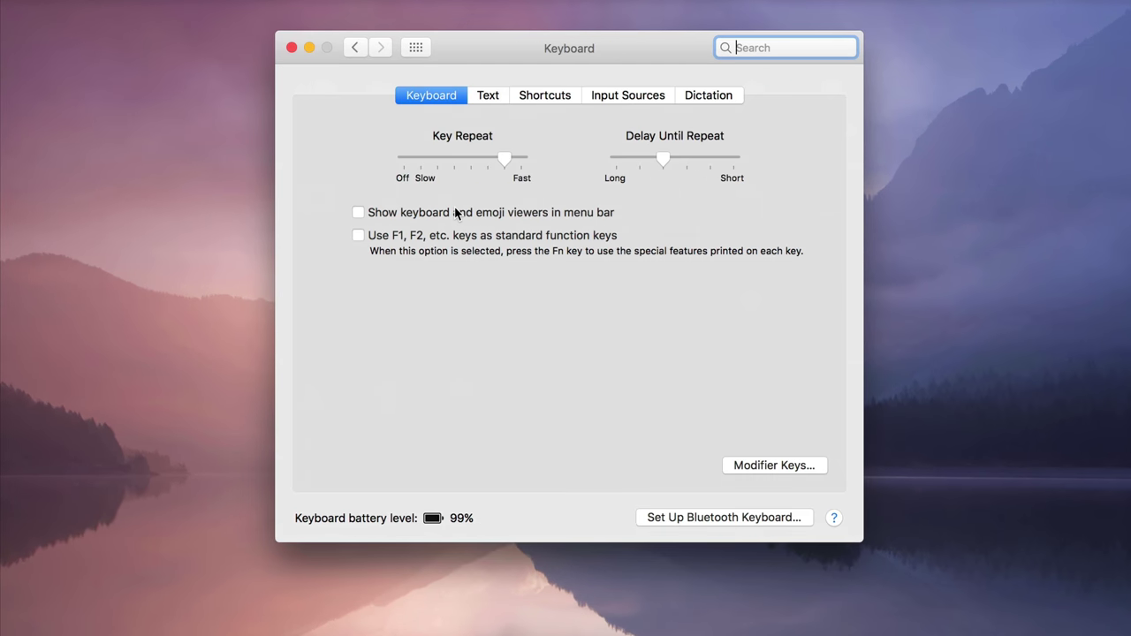
left_click(547, 97)
left_click(392, 278)
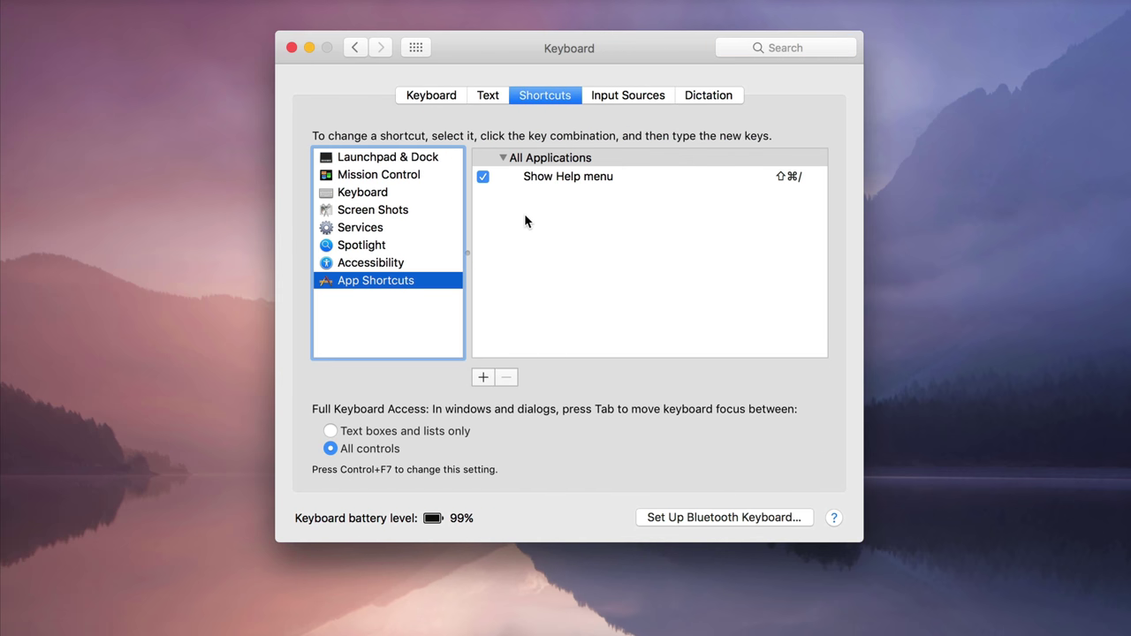
left_click(483, 378)
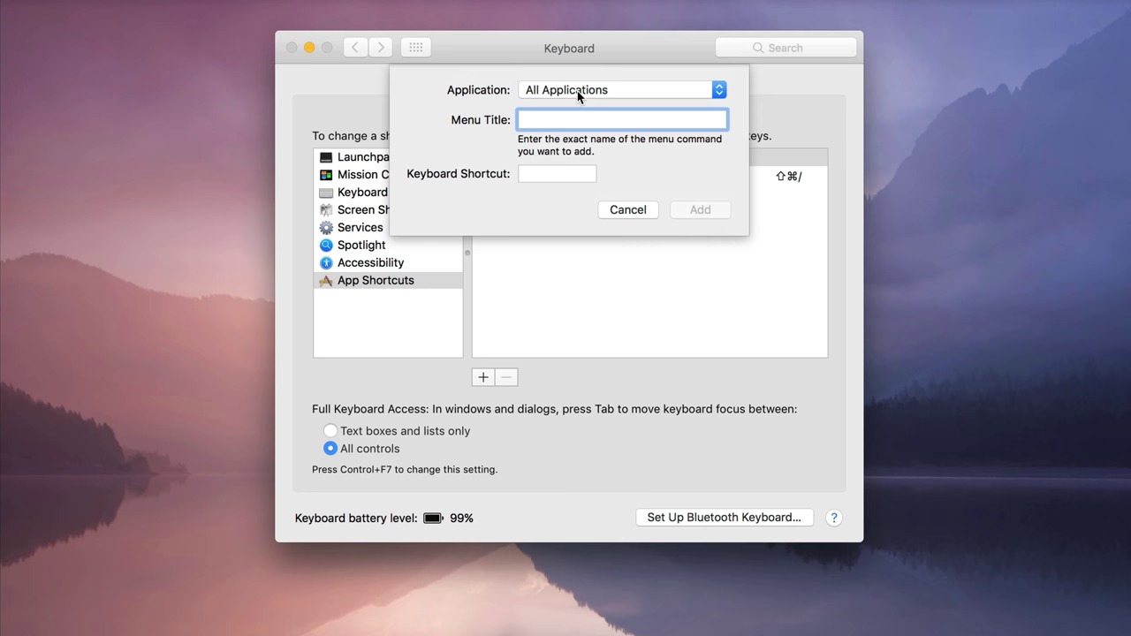
left_click(578, 91)
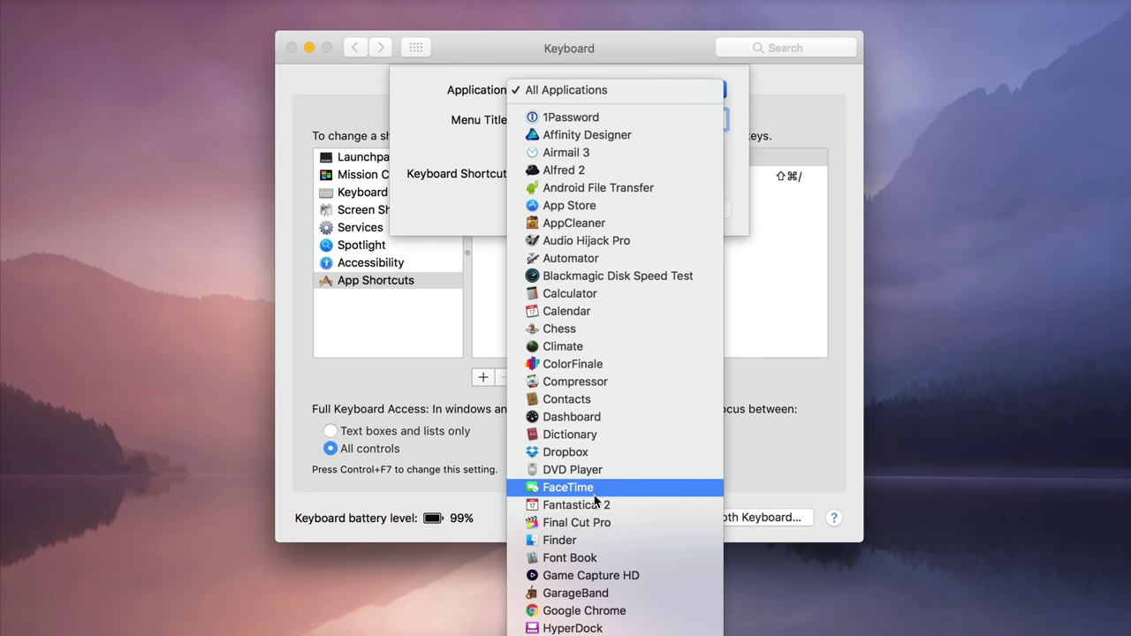
left_click(584, 522)
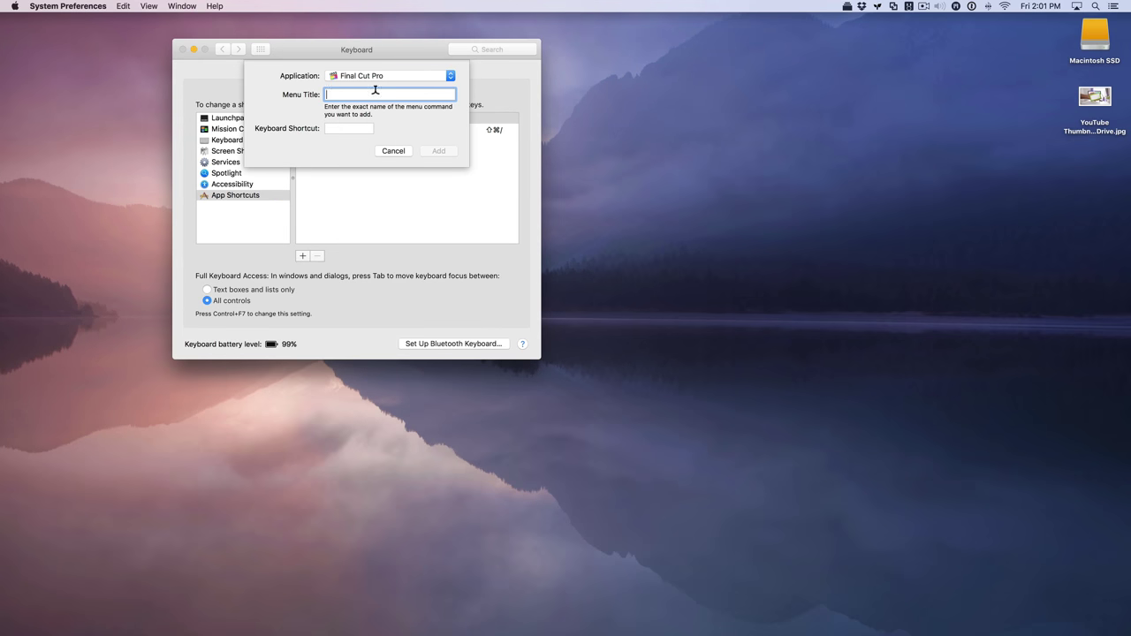
In full-screen Final Cut Pro, review the destinations listed in the File > Share menu.
key("ctrl+Right")
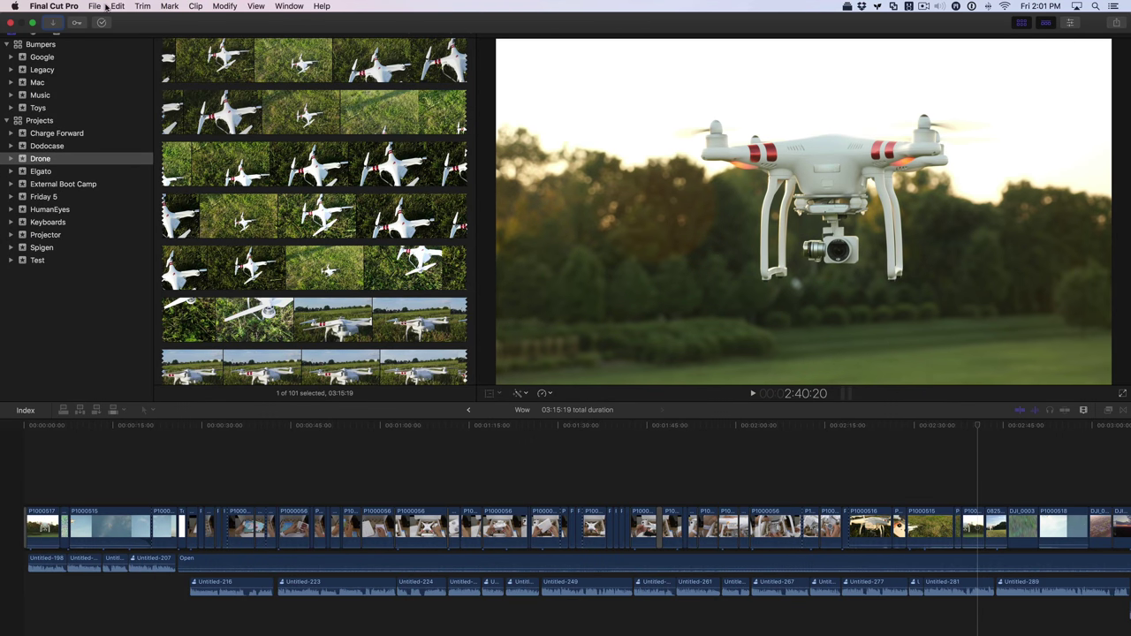
left_click(97, 7)
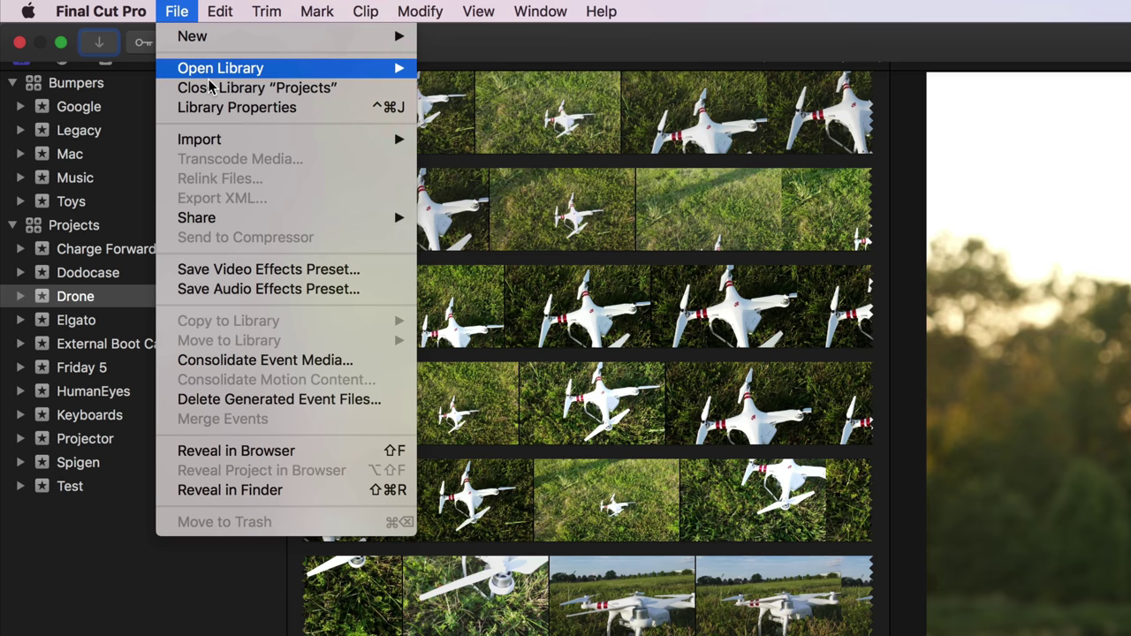
mouse_move(125, 119)
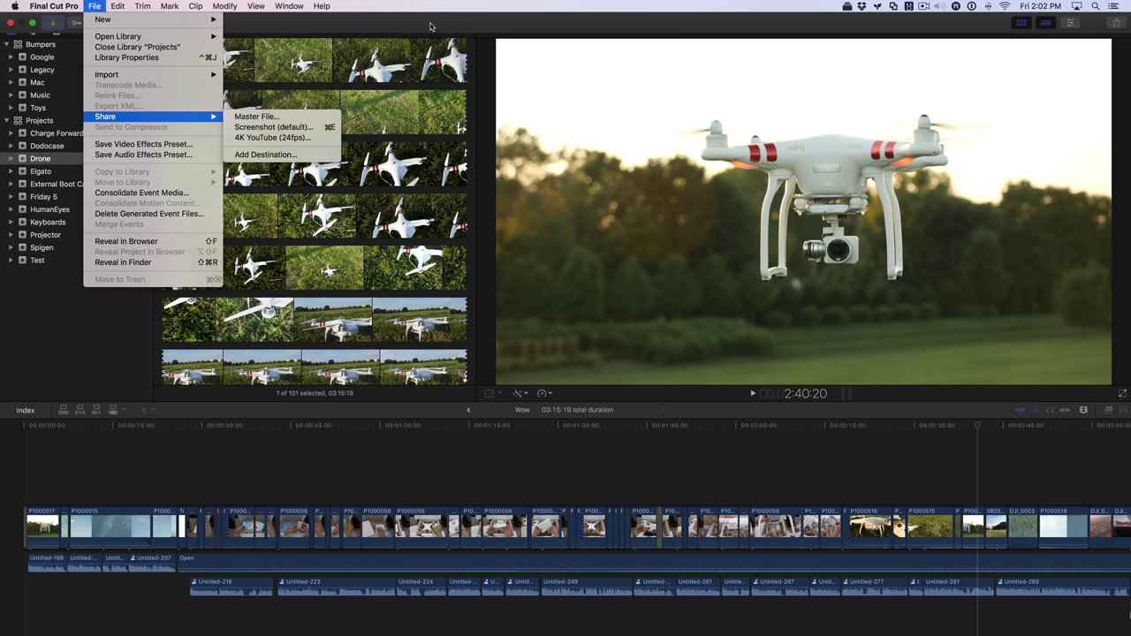
left_click(431, 27)
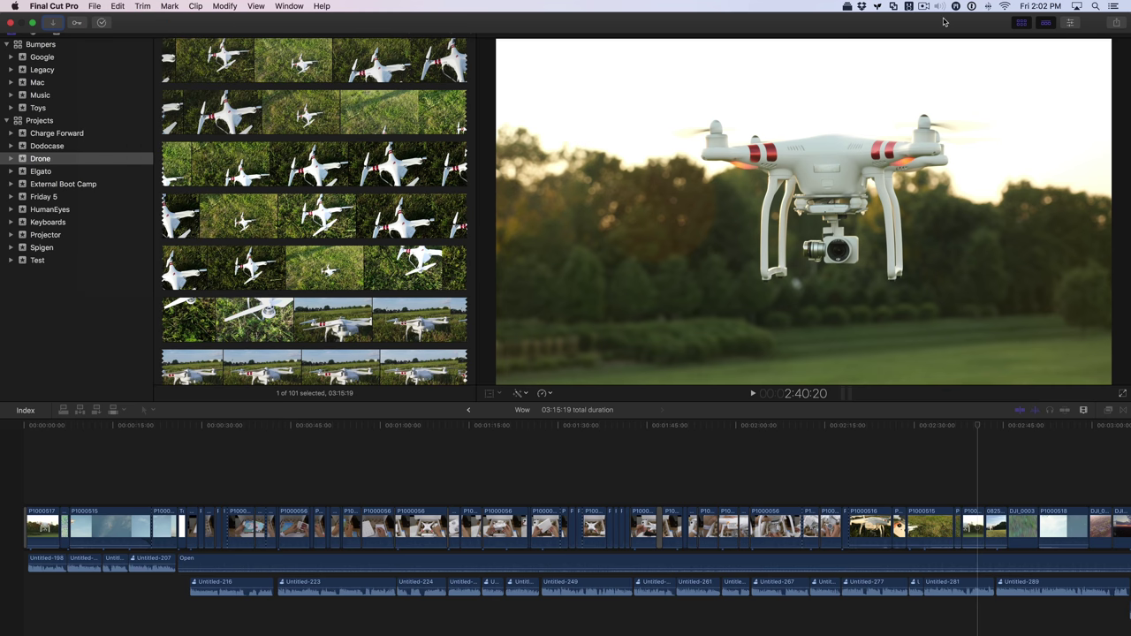
Copy the exact '4K YouTube (24fps)' name from the share Destinations settings.
left_click(1115, 24)
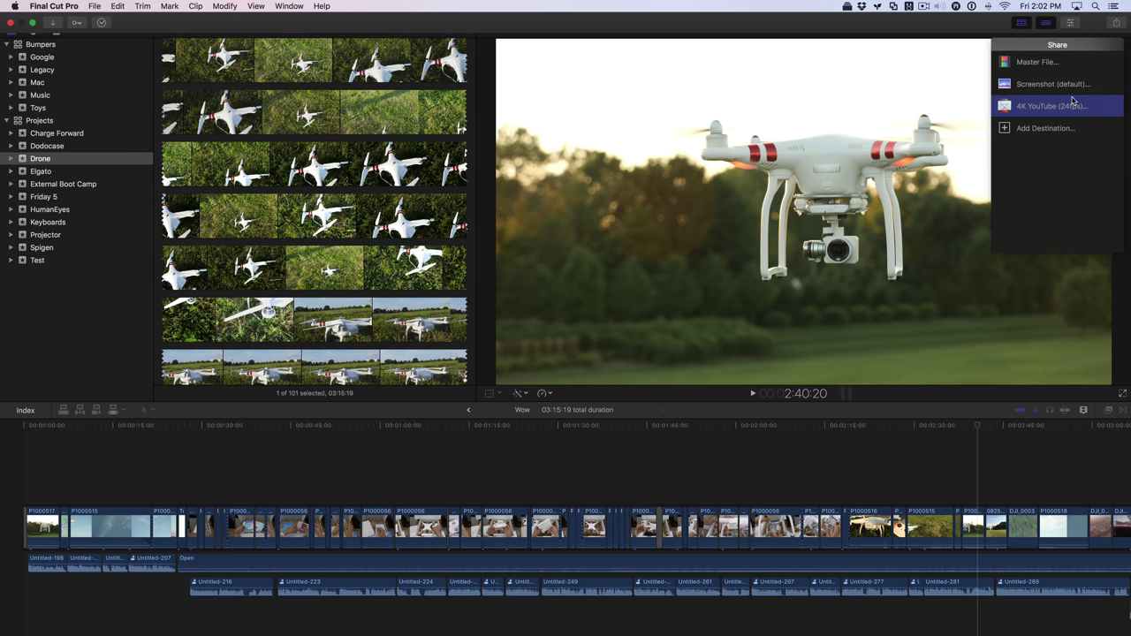
left_click(1056, 120)
double_click(469, 176)
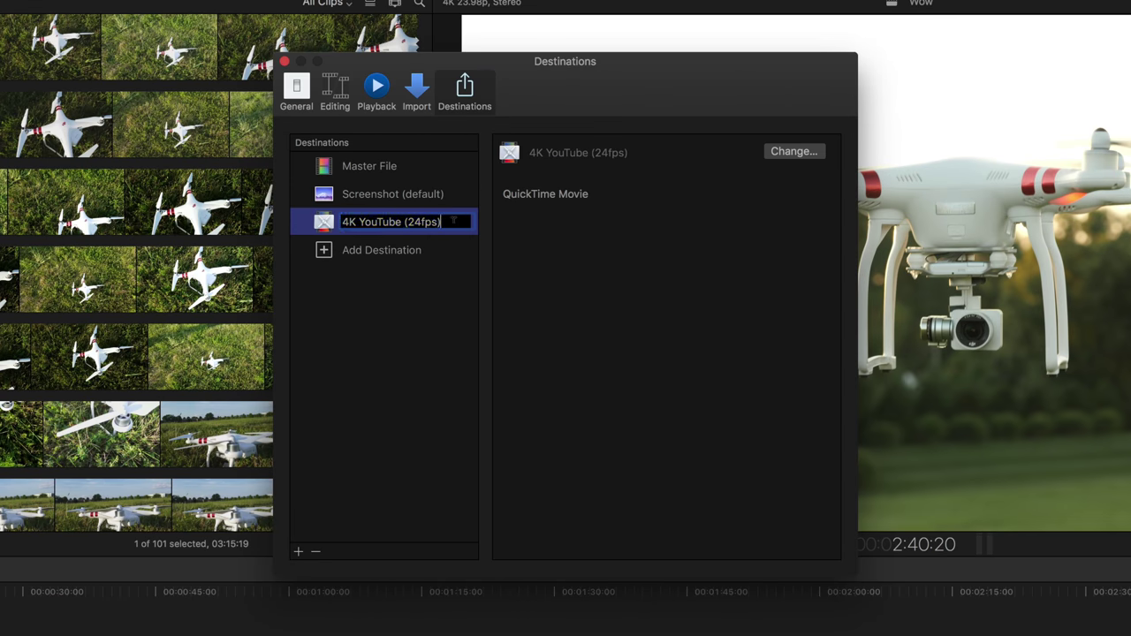
right_click(418, 221)
left_click(454, 285)
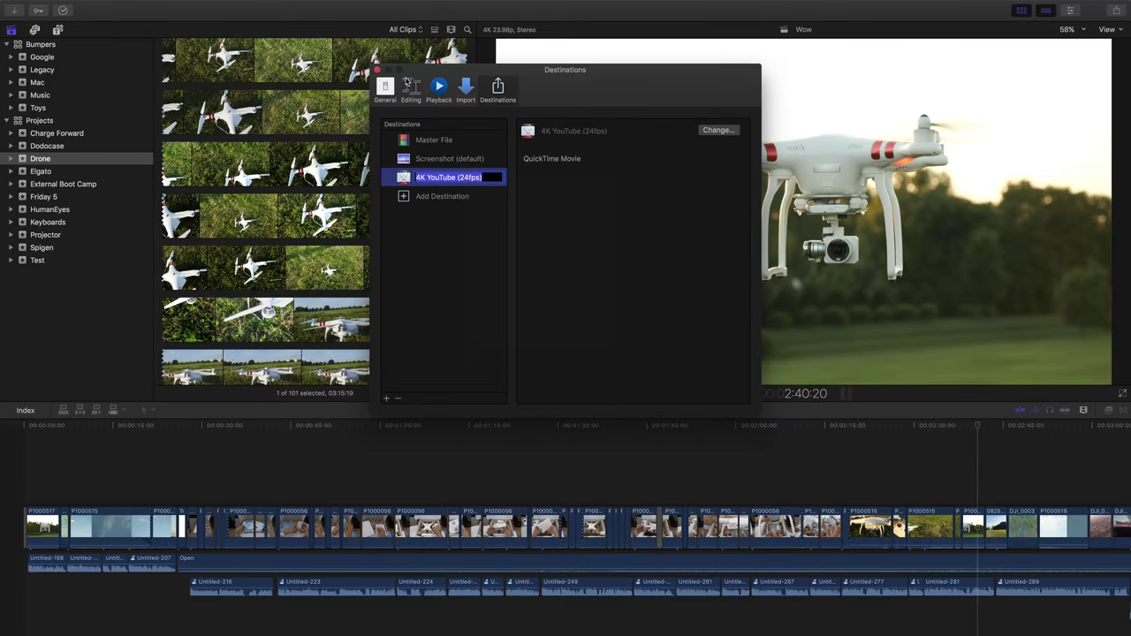
left_click(378, 70)
Assign ⌘Y to the menu title '4K YouTube (24fps)...' for Final Cut Pro and add it.
key("ctrl+Left")
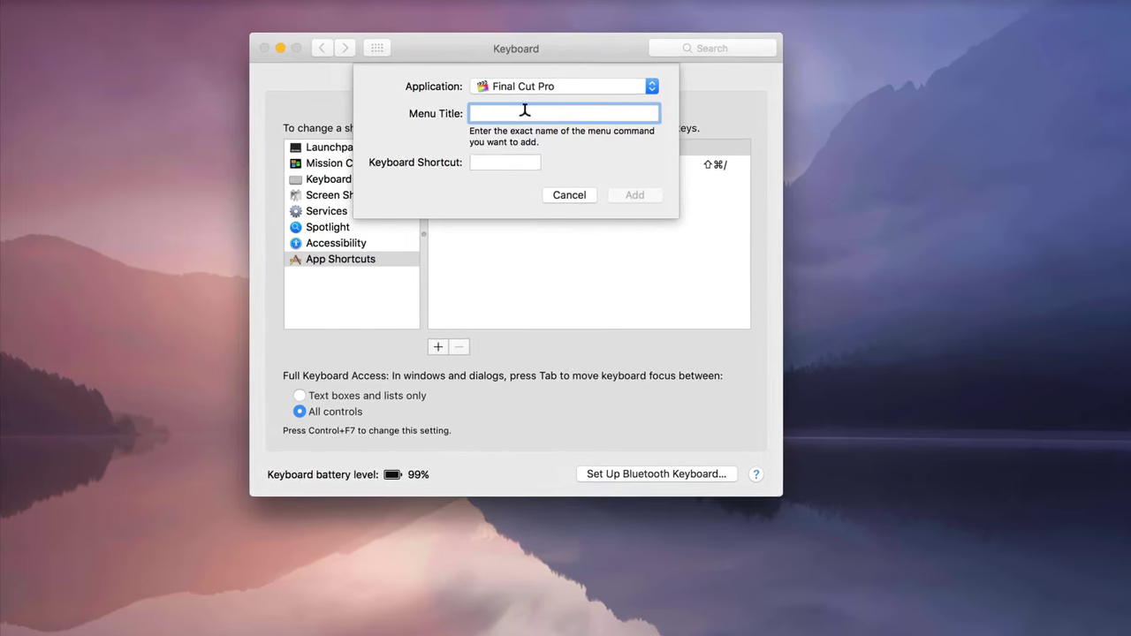
key("super+v")
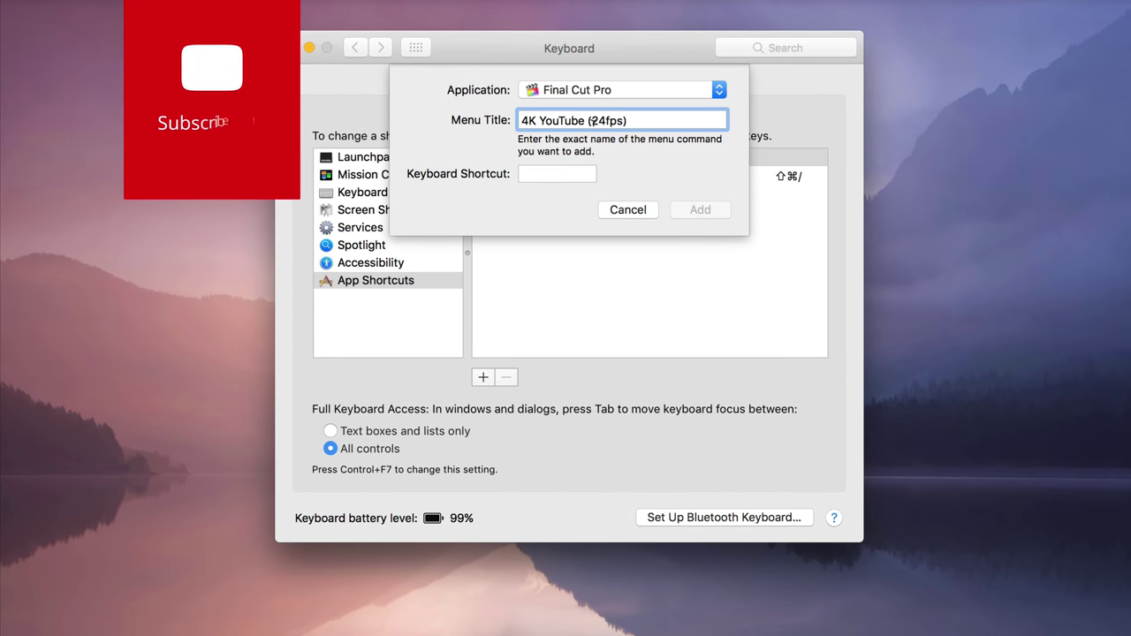
type("...")
key("Tab")
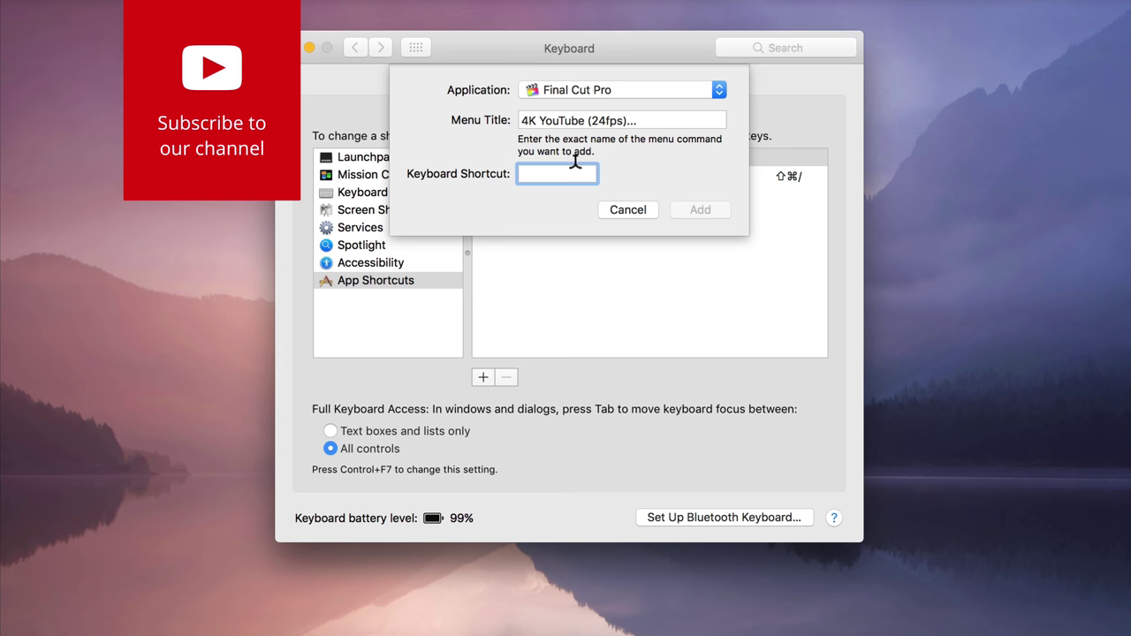
key("super+y")
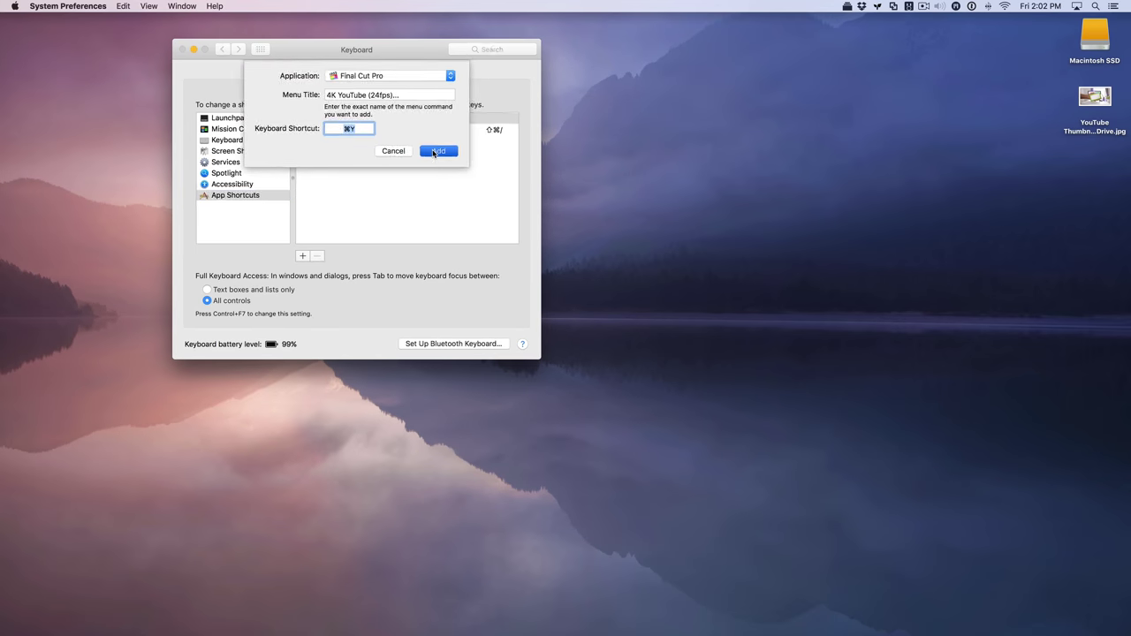
left_click(437, 152)
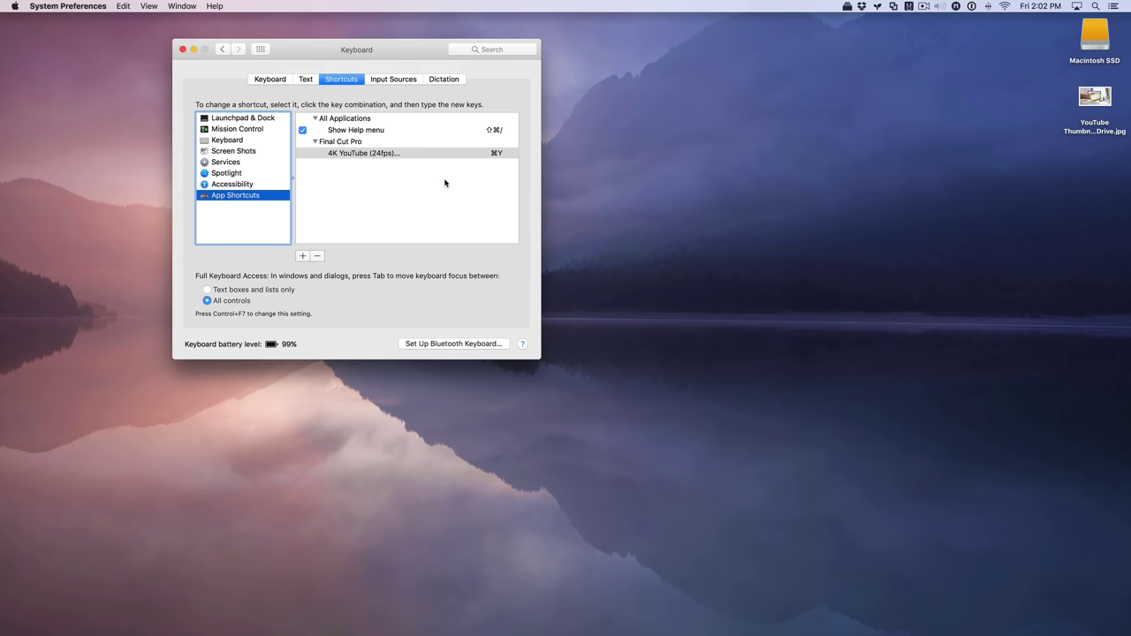
key("ctrl+Right")
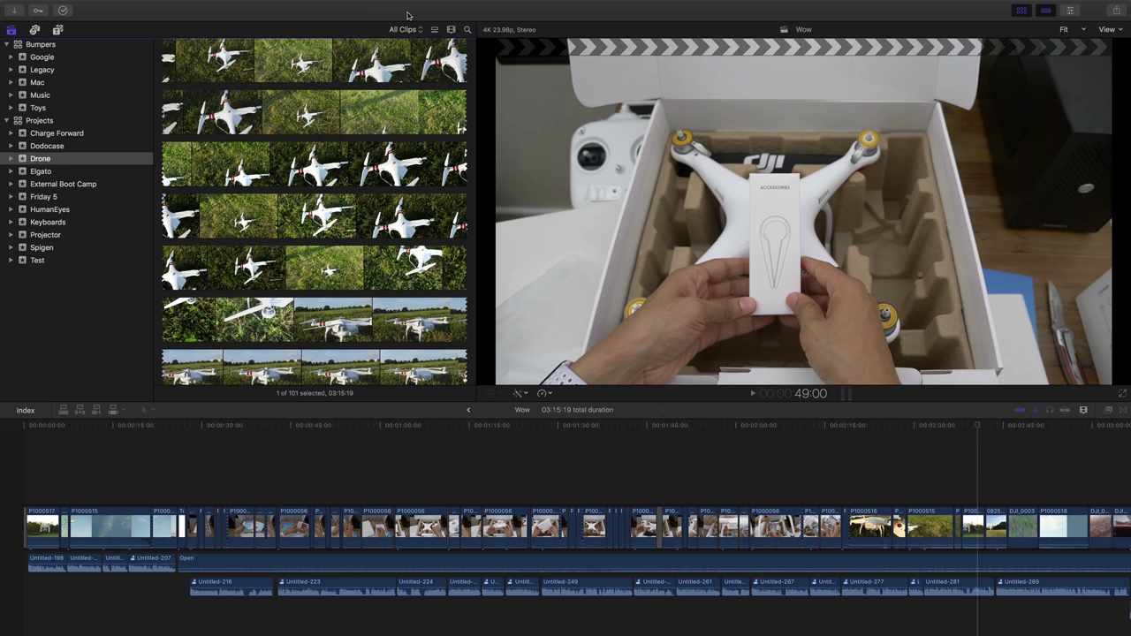
Confirm ⌘Y appears beside 4K YouTube in File > Share, then try the share shortcut from the timeline.
mouse_move(145, 4)
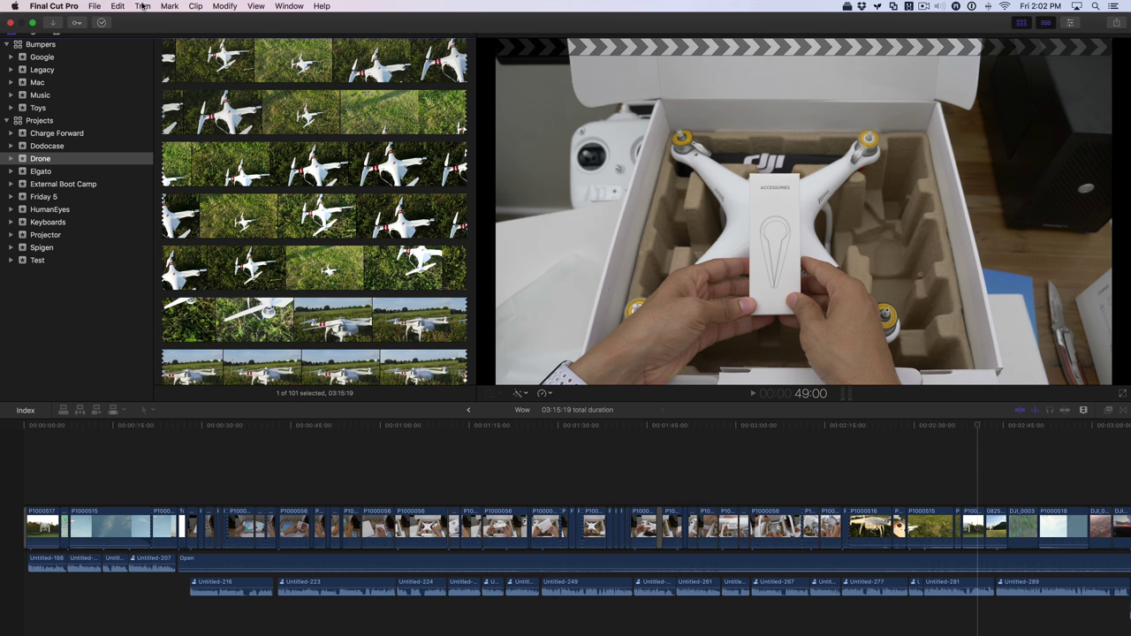
left_click(94, 6)
mouse_move(135, 120)
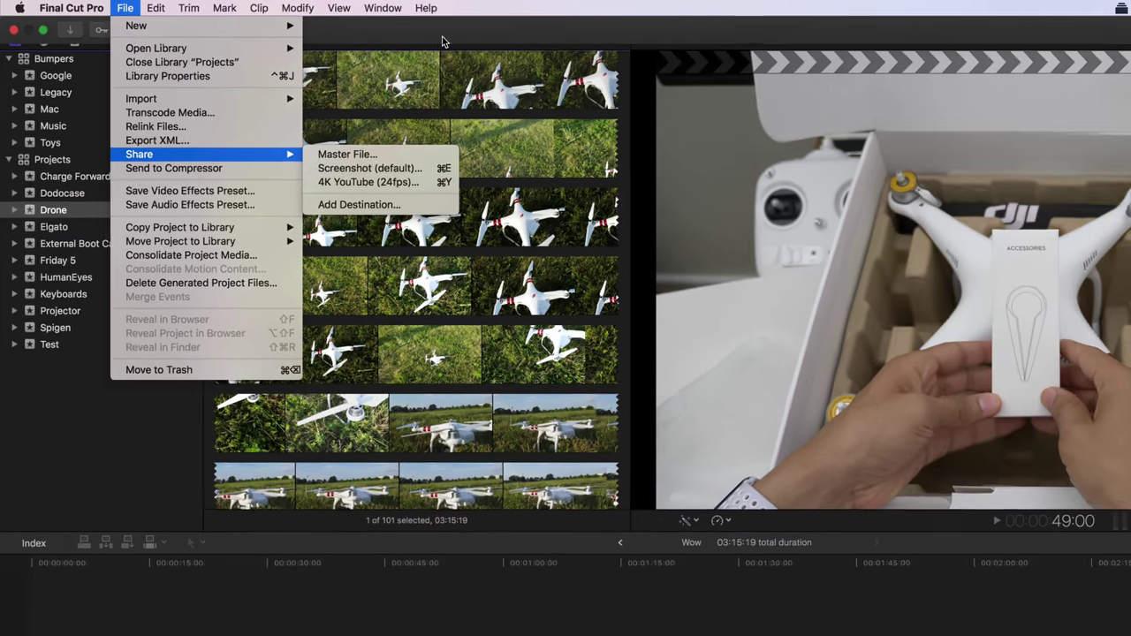
left_click(547, 233)
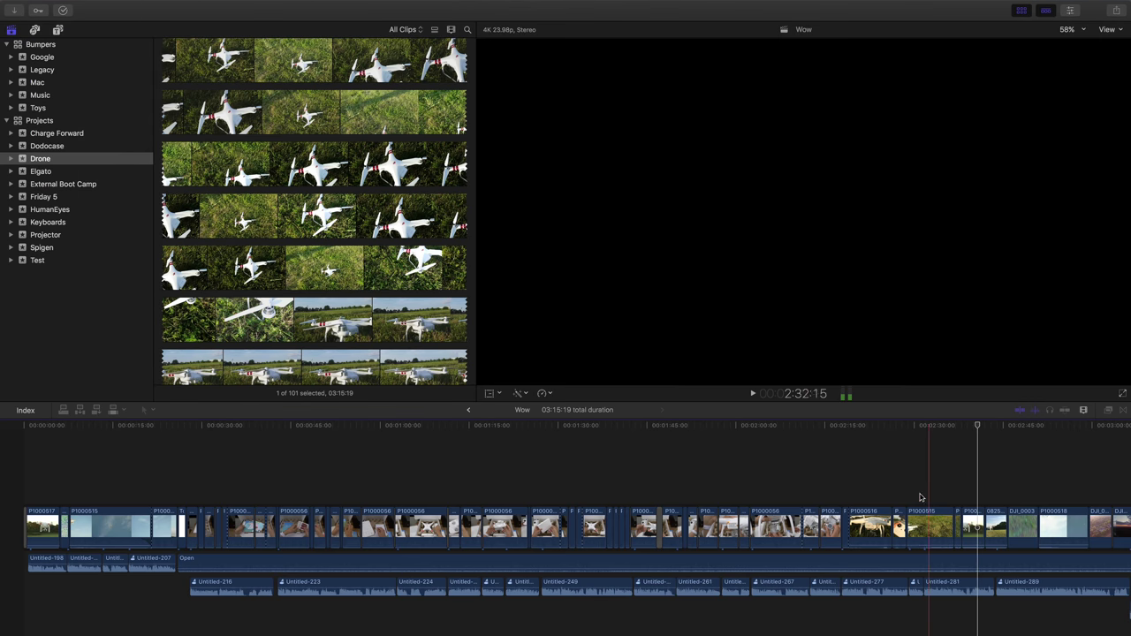
left_click(920, 498)
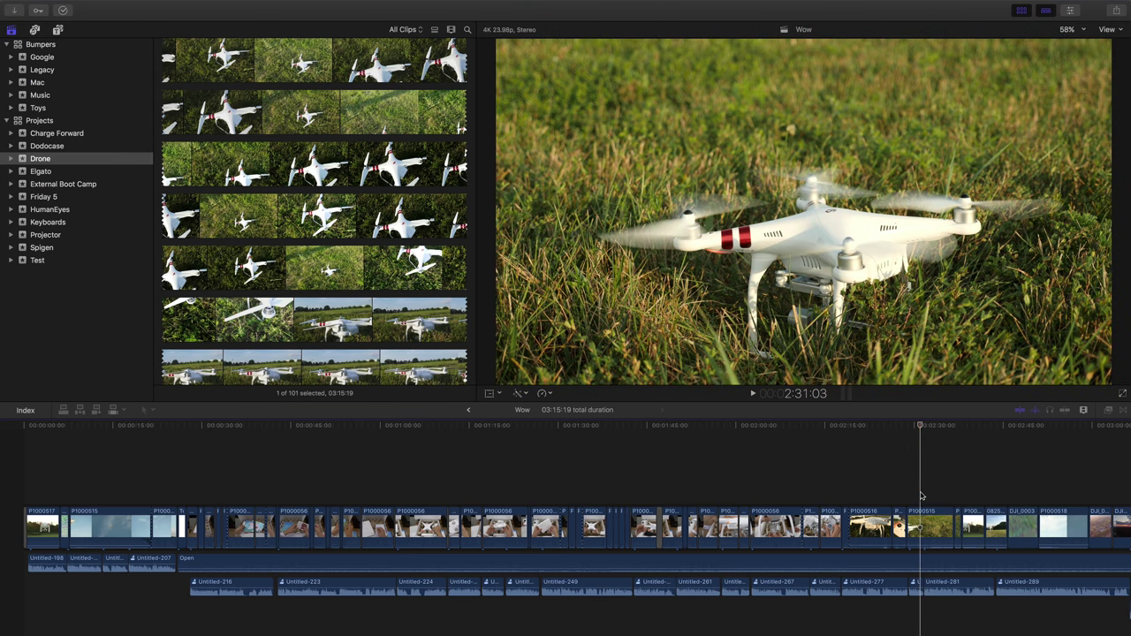
key("super+e")
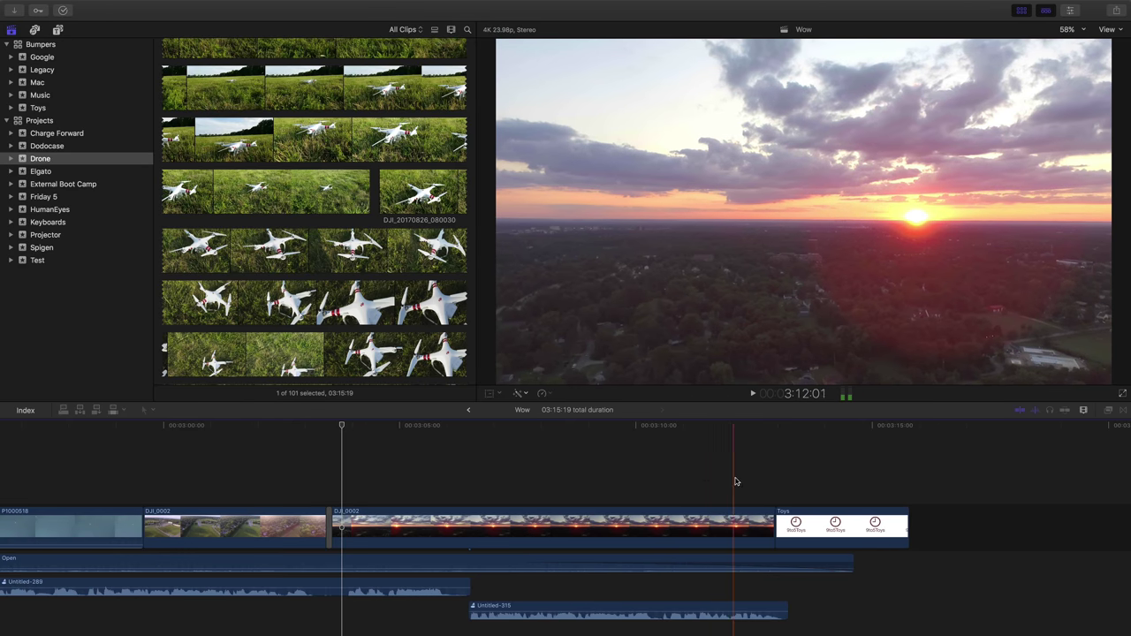
Drag the Gaussian blur from the Effects Blur category onto the DJI_0002 sunset clip and select it.
left_click(344, 494)
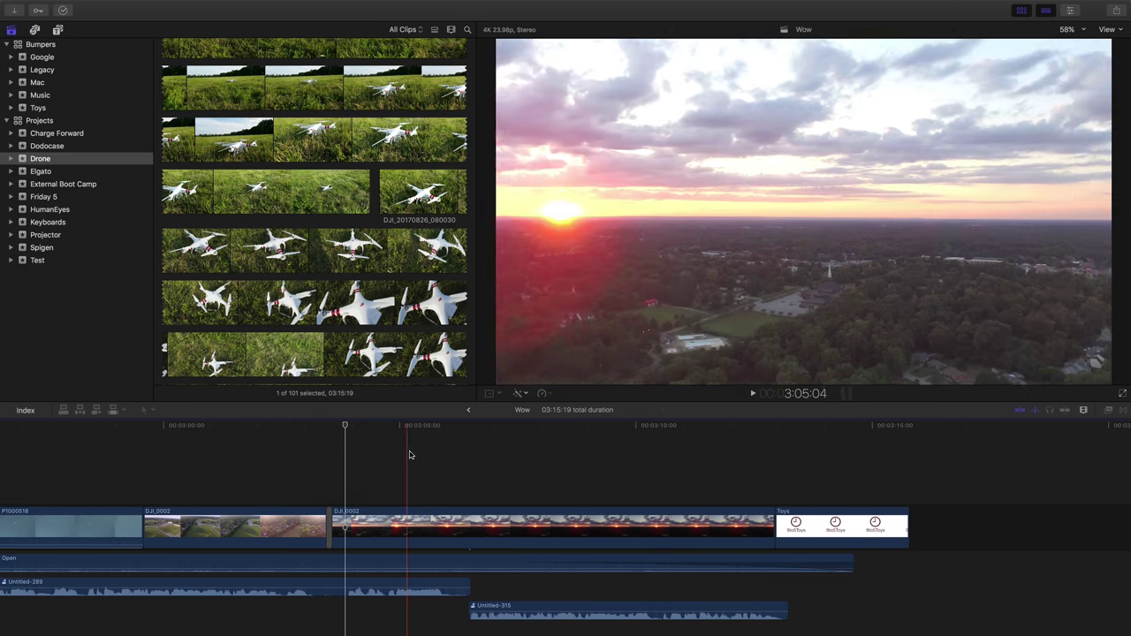
left_click(1110, 411)
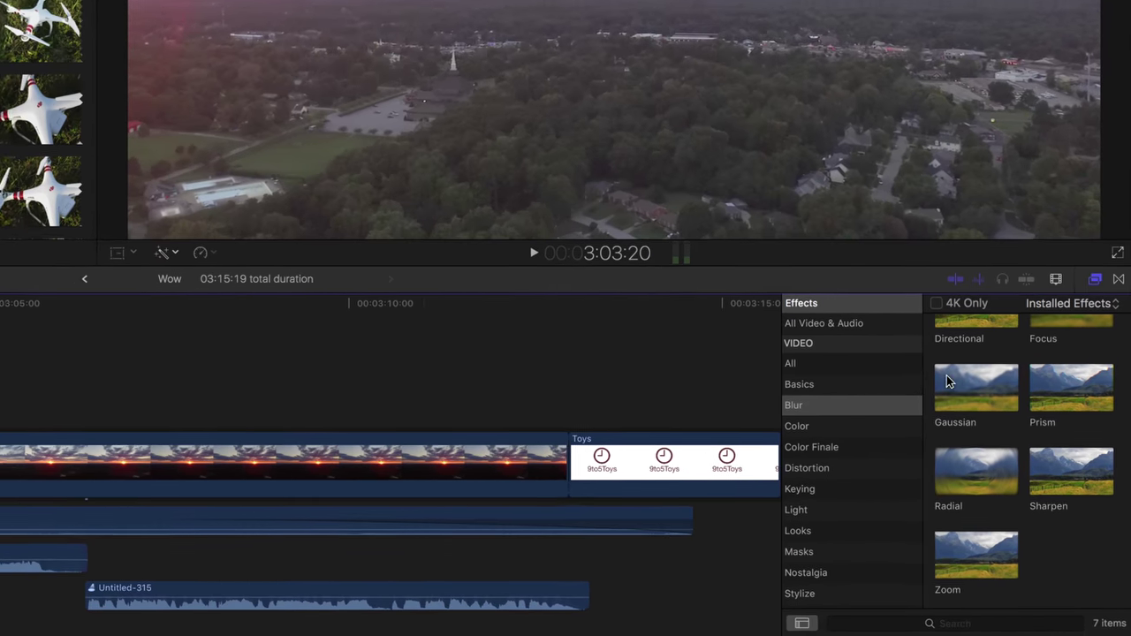
left_click(854, 407)
left_click(961, 405)
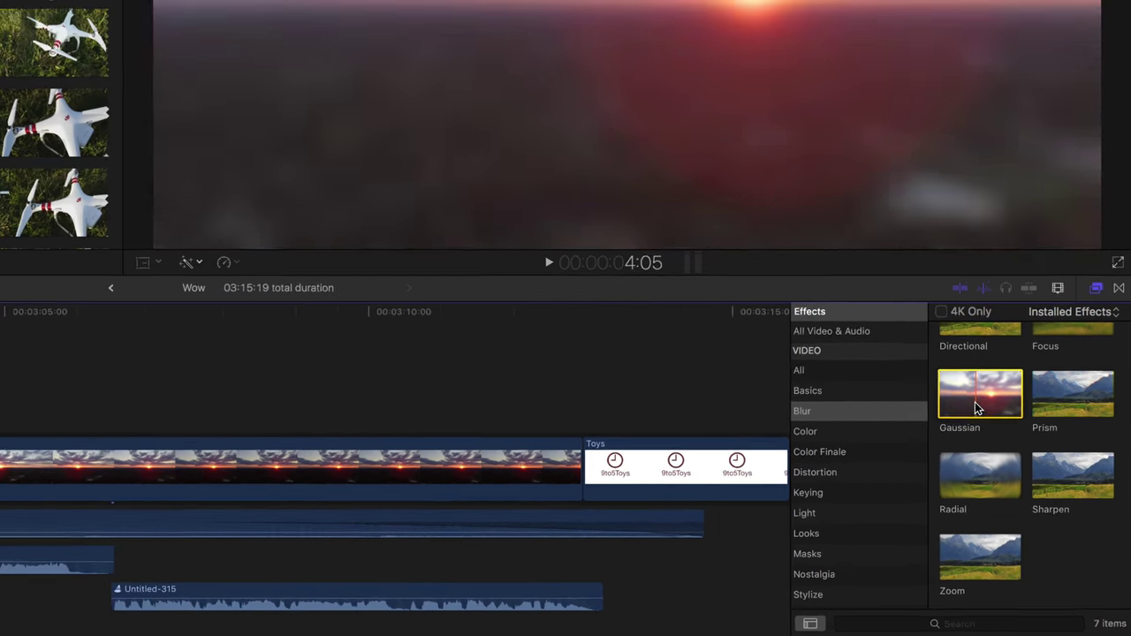
left_click_drag(935, 372, 266, 451)
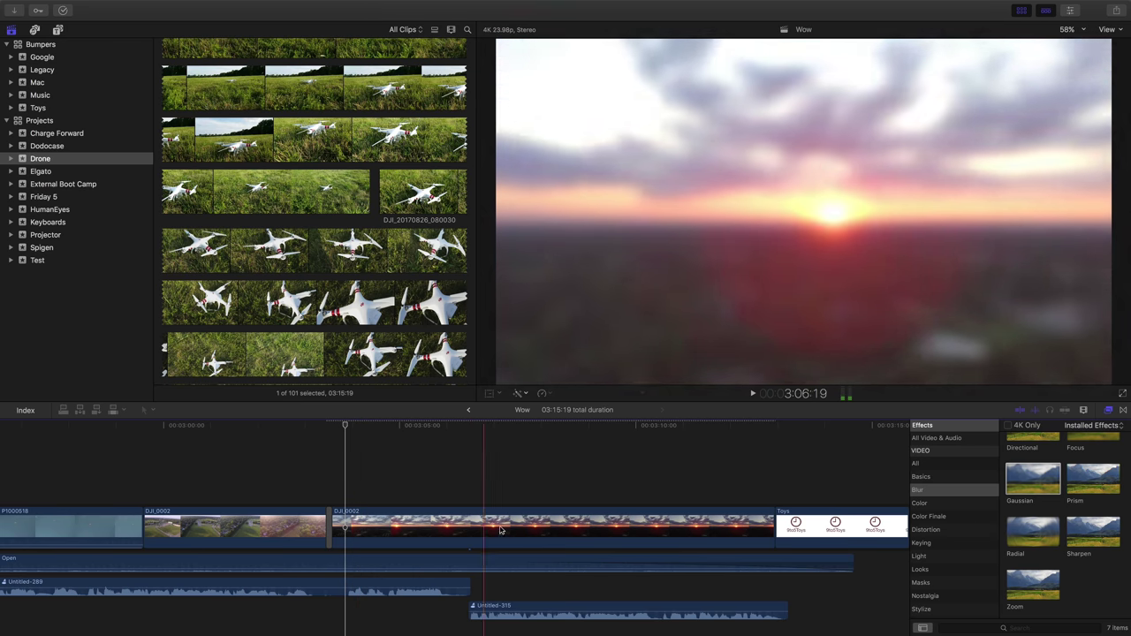
left_click(406, 523)
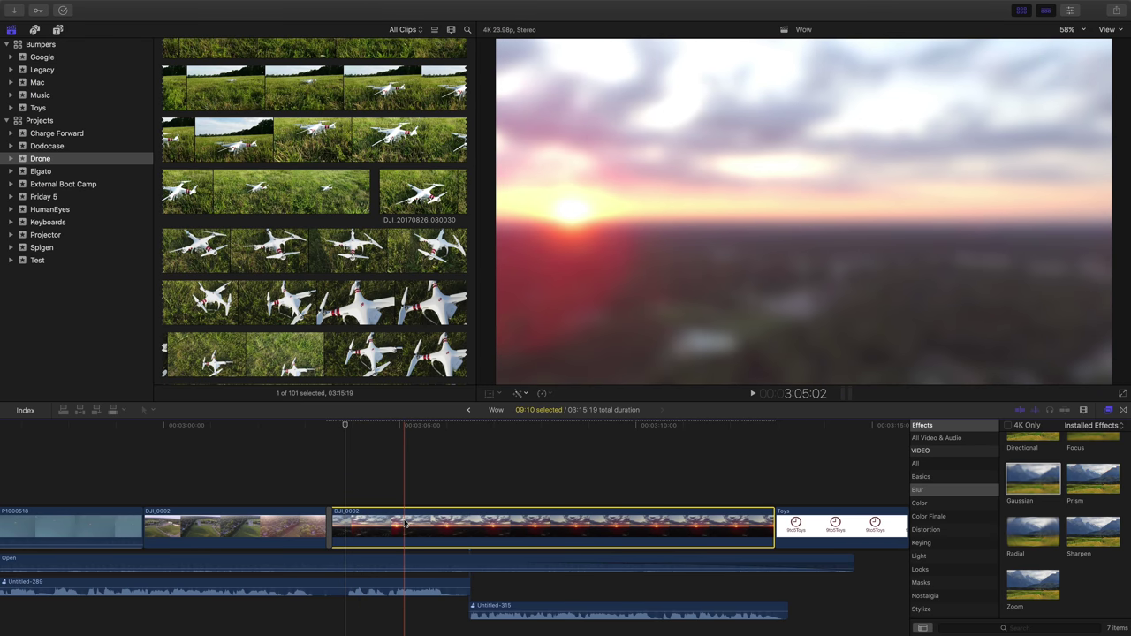
Show DJI_0002's Gaussian:Amount keyframes and stretch the blur fade-in to about one second.
right_click(406, 524)
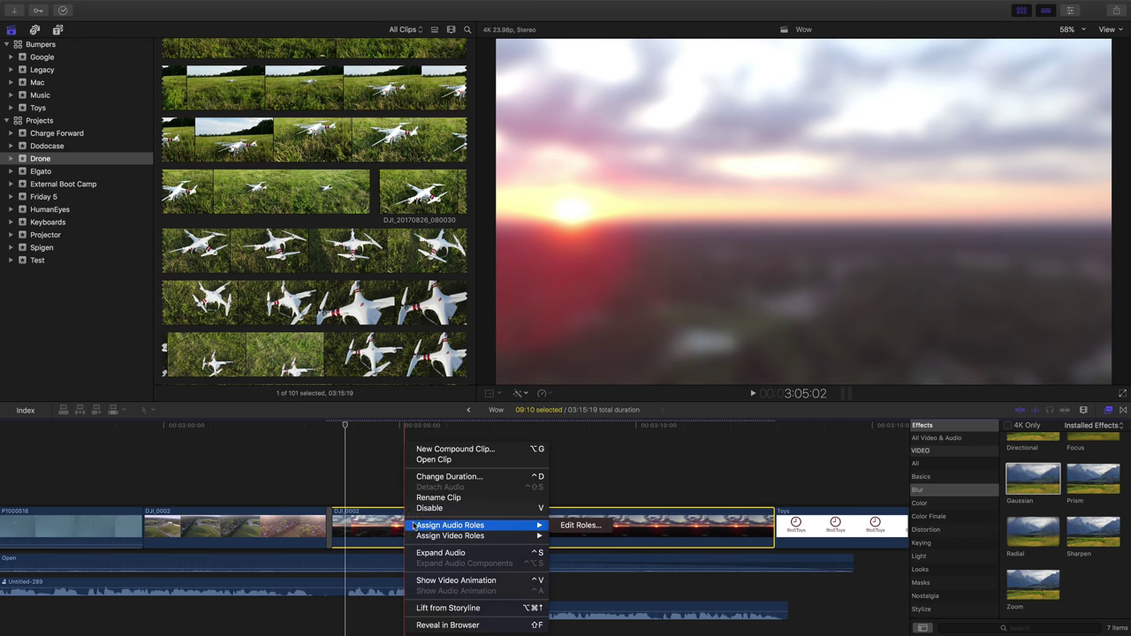
left_click(435, 581)
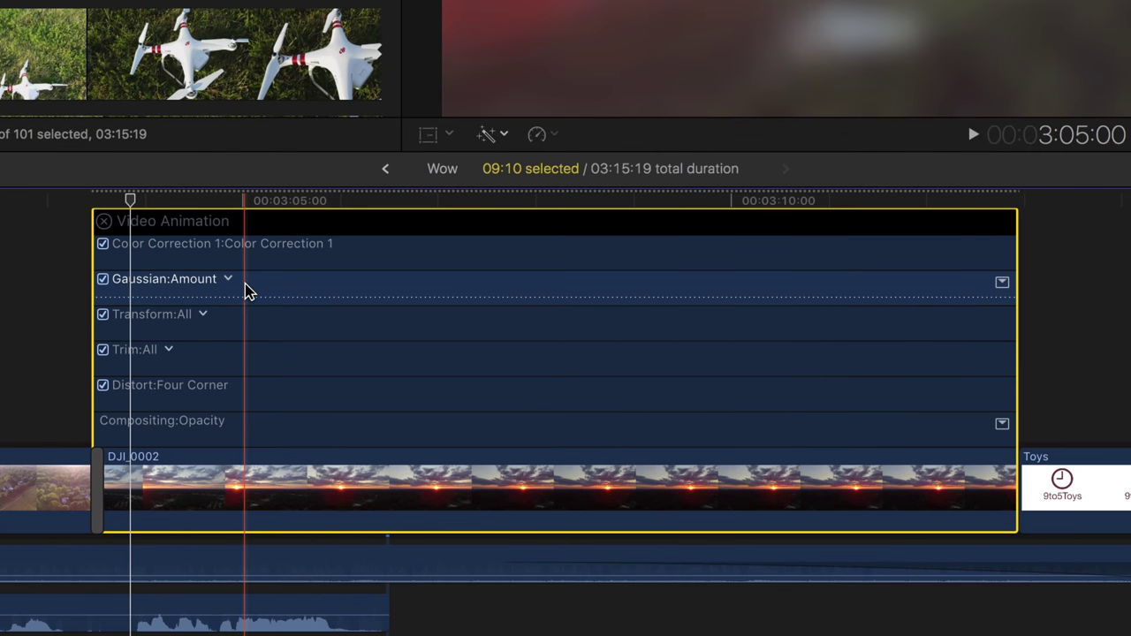
double_click(247, 292)
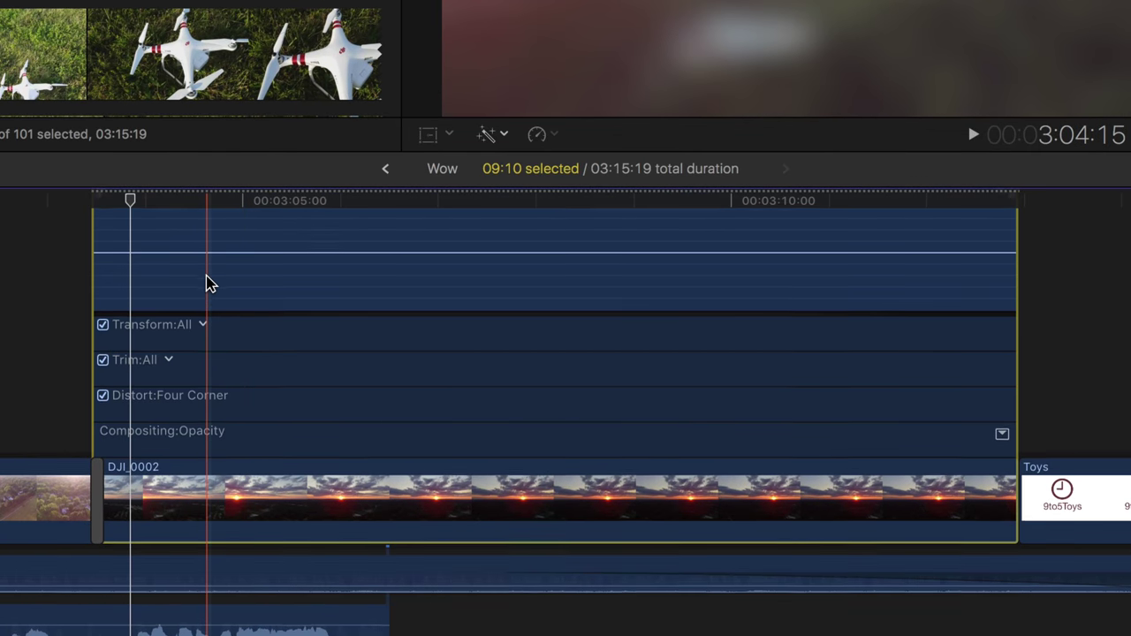
left_click_drag(76, 265, 174, 265)
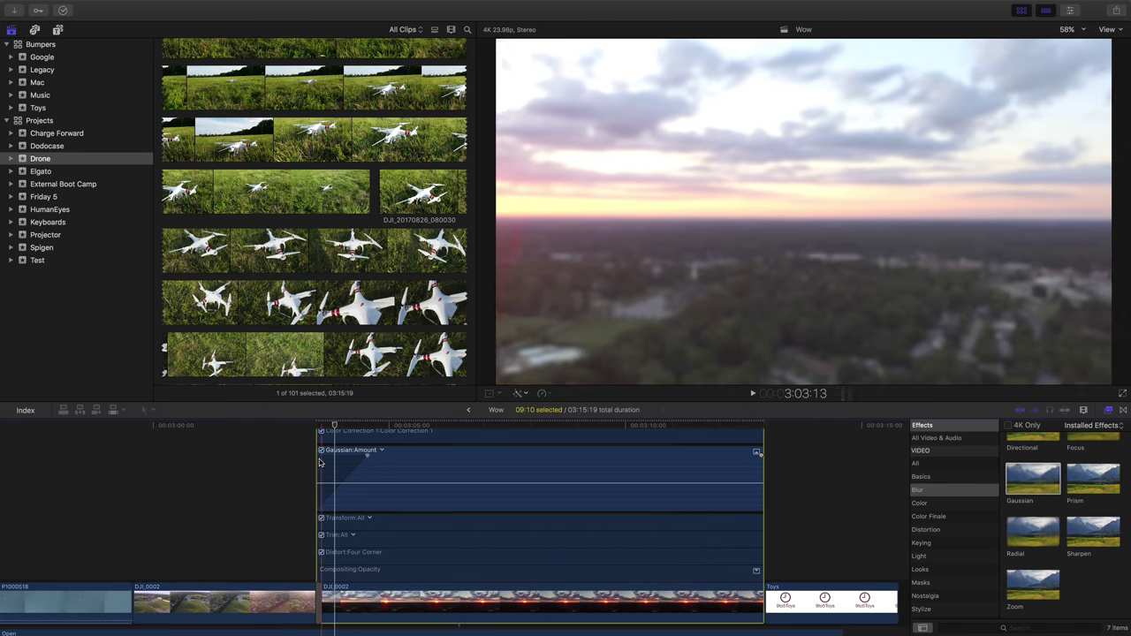
key("l")
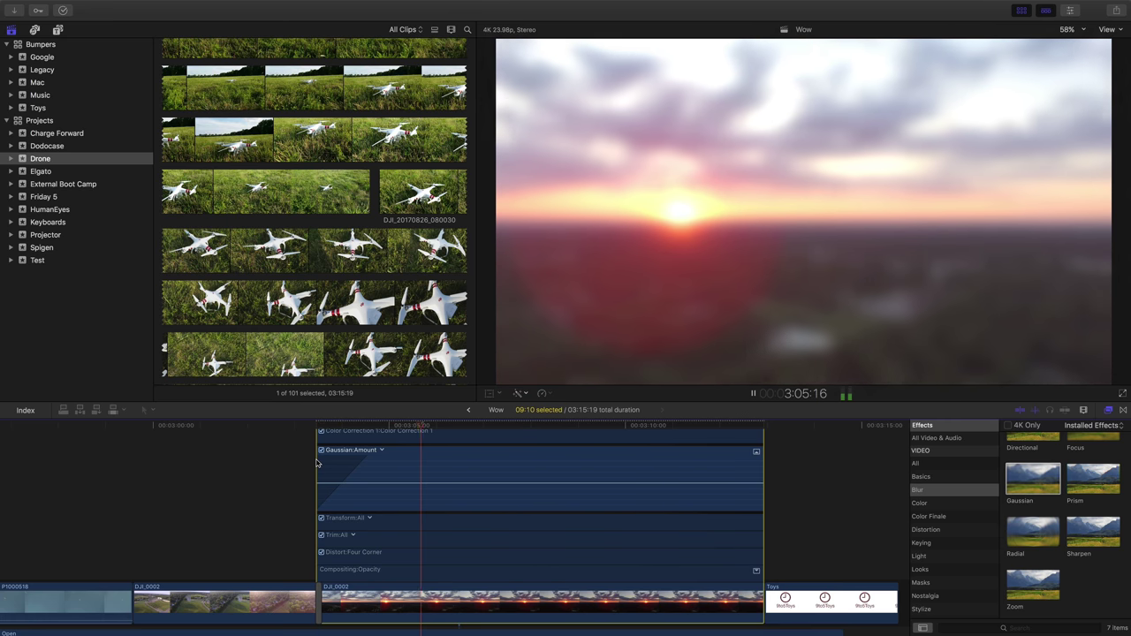
key("k")
Move the blur's full-strength keyframe further right and replay to check the gradual fade.
left_click_drag(366, 455, 407, 456)
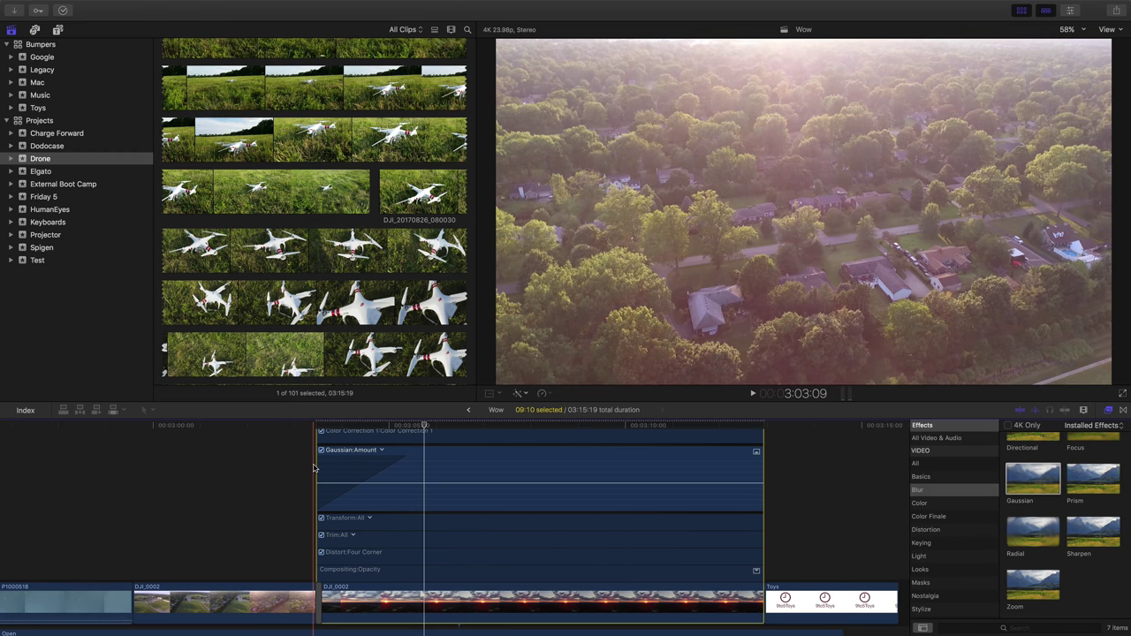
key("space")
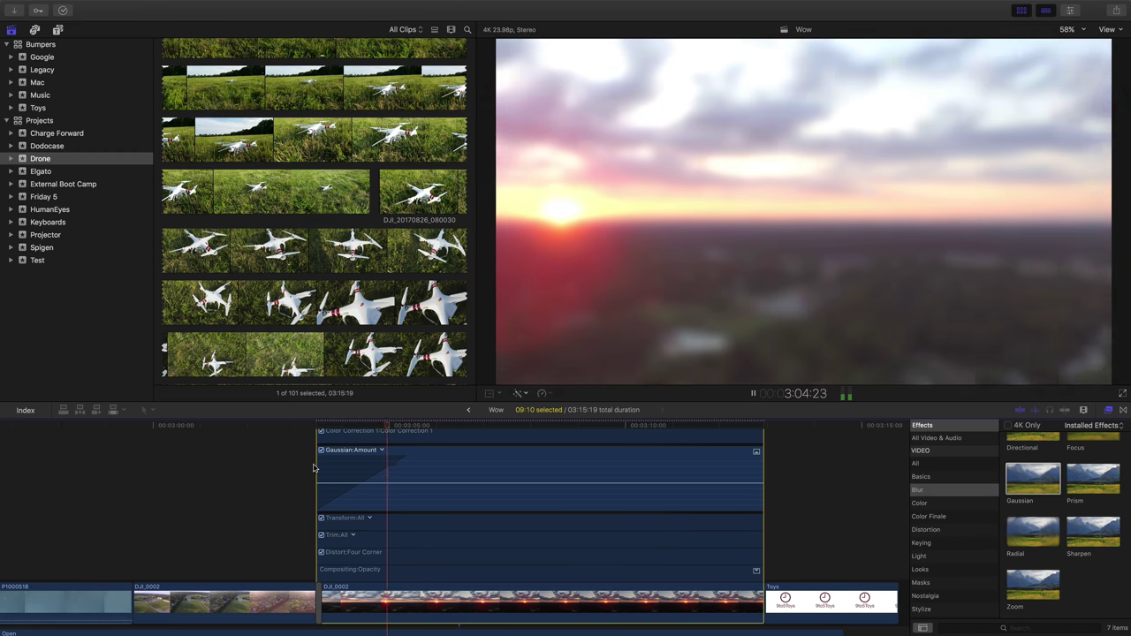
key("space")
left_click_drag(406, 455, 499, 455)
key("/")
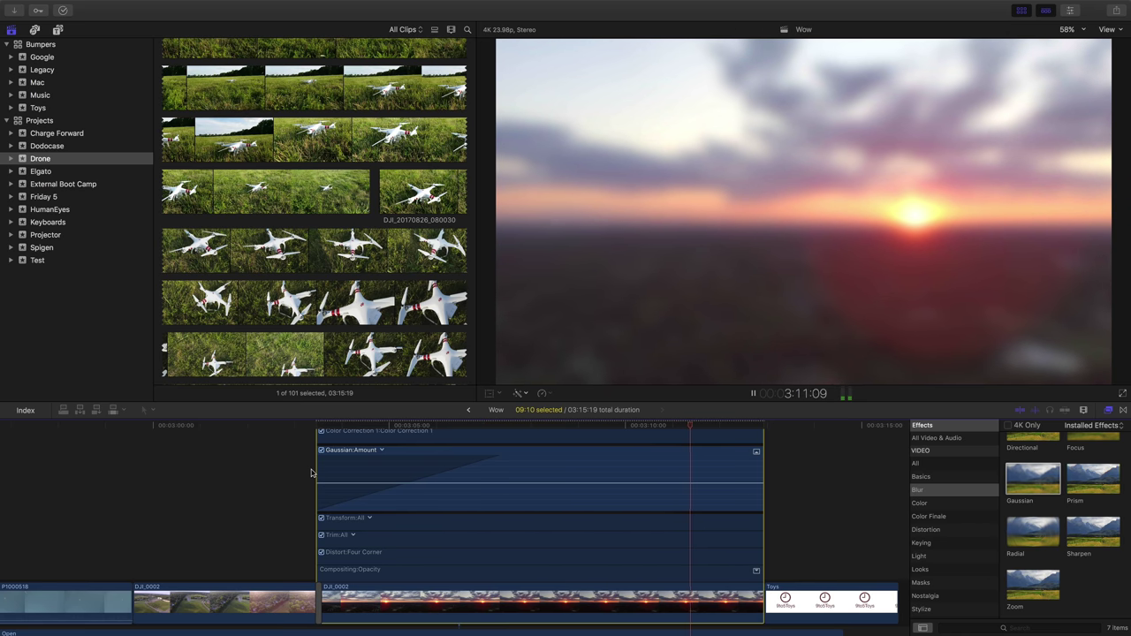
key("space")
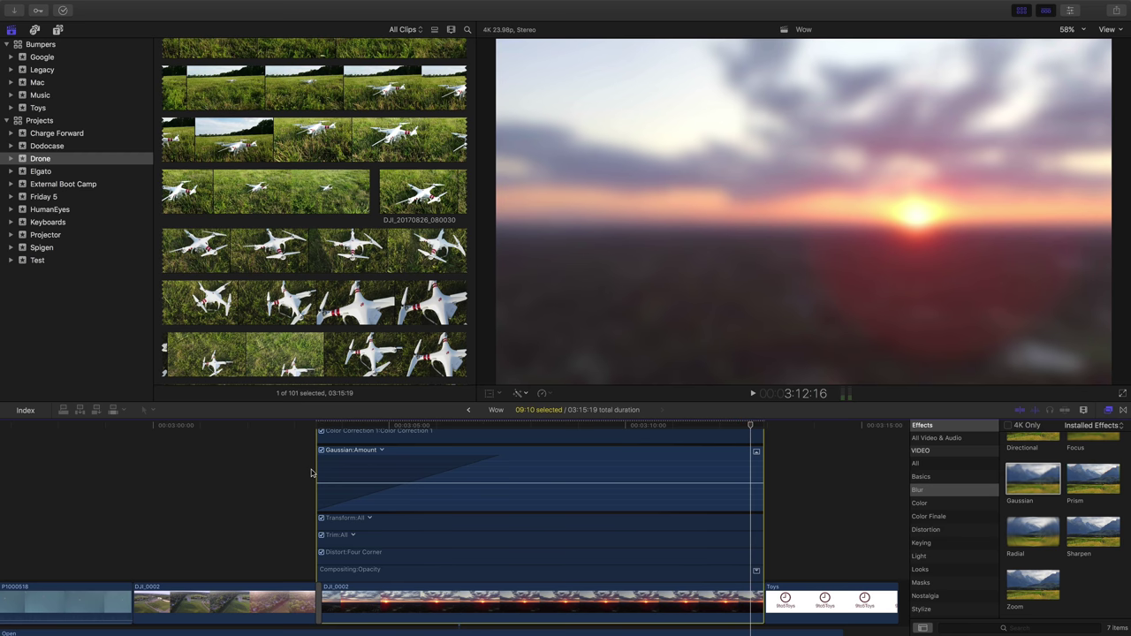
key("space")
key("space")
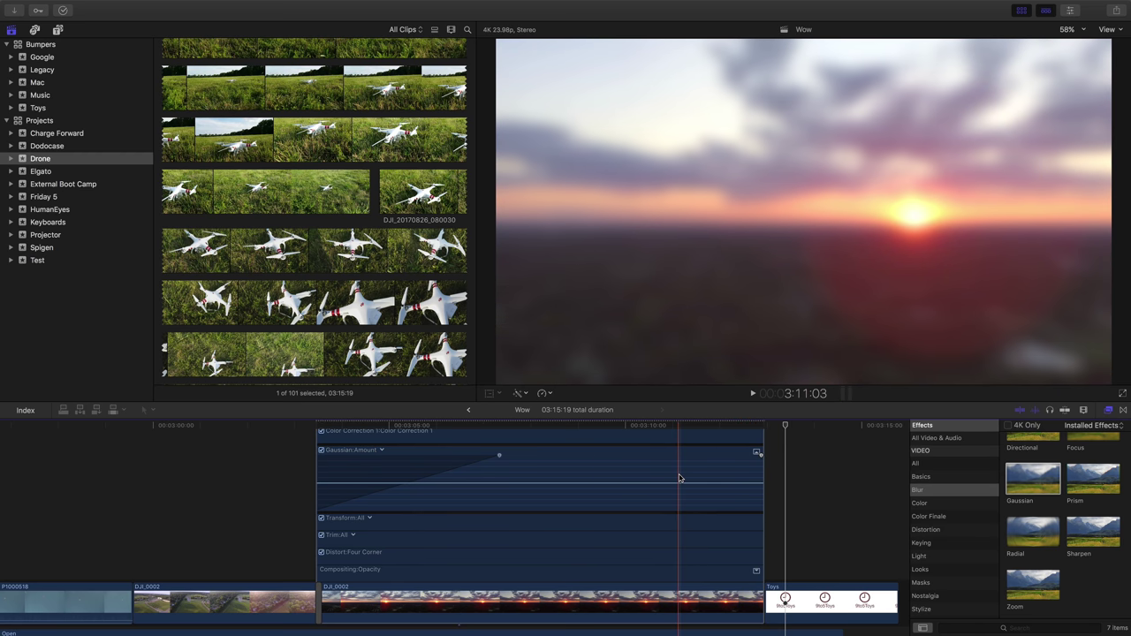
Export the project via 4K YouTube (24fps) as 'FRIDAY 5 TEST'.
scroll(678, 468, "up", 2)
left_click(678, 446)
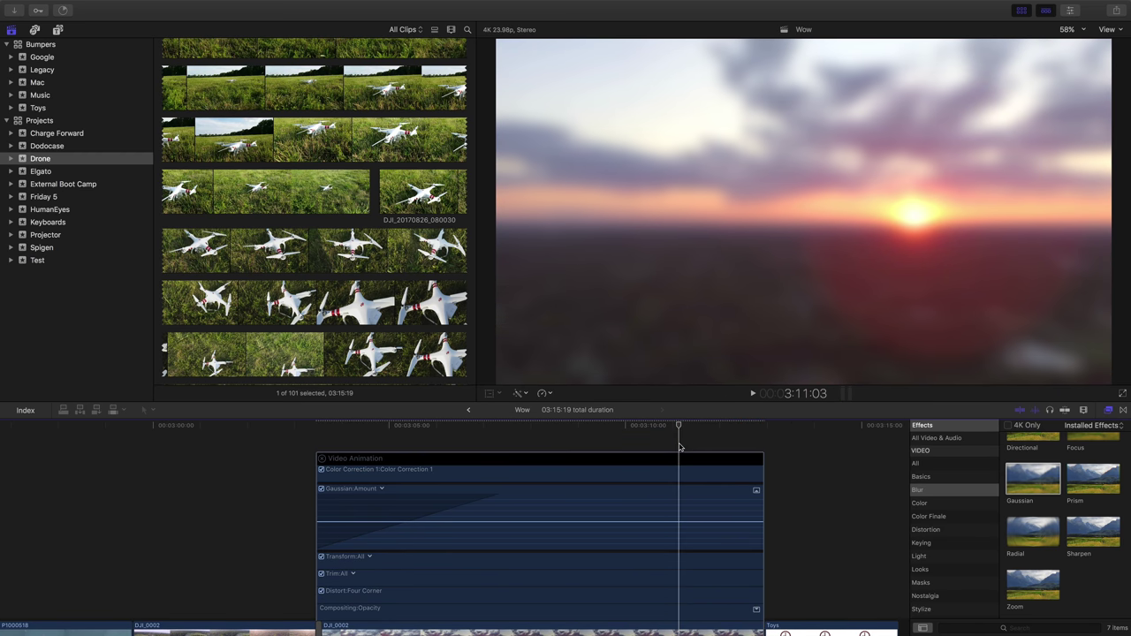
left_click(1115, 11)
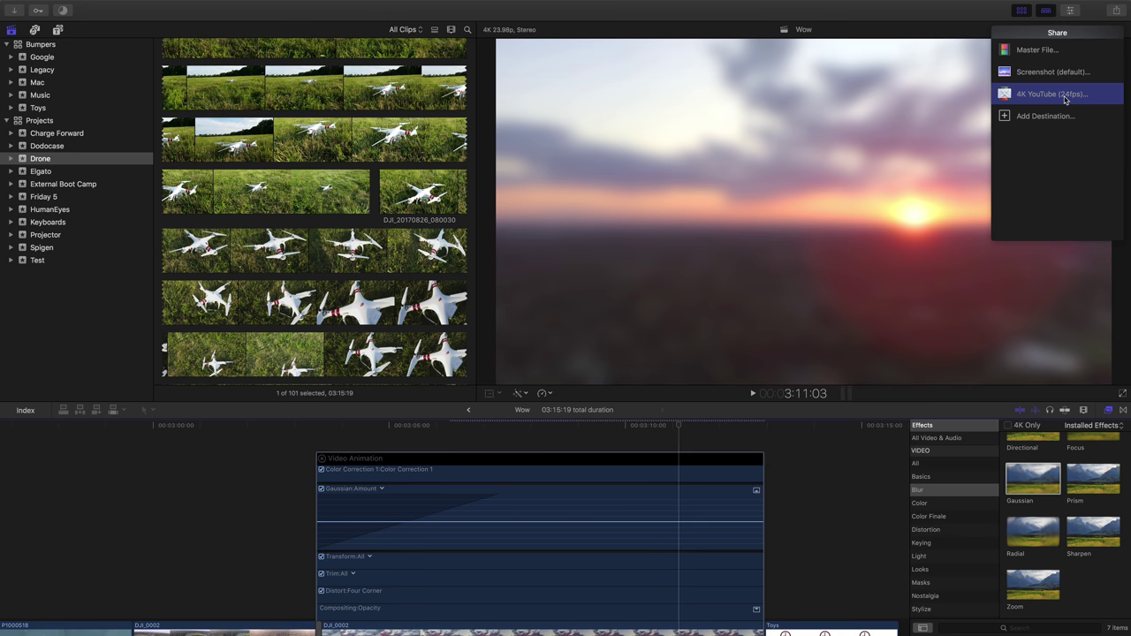
left_click(1051, 94)
left_click(752, 326)
type("FRIDAY")
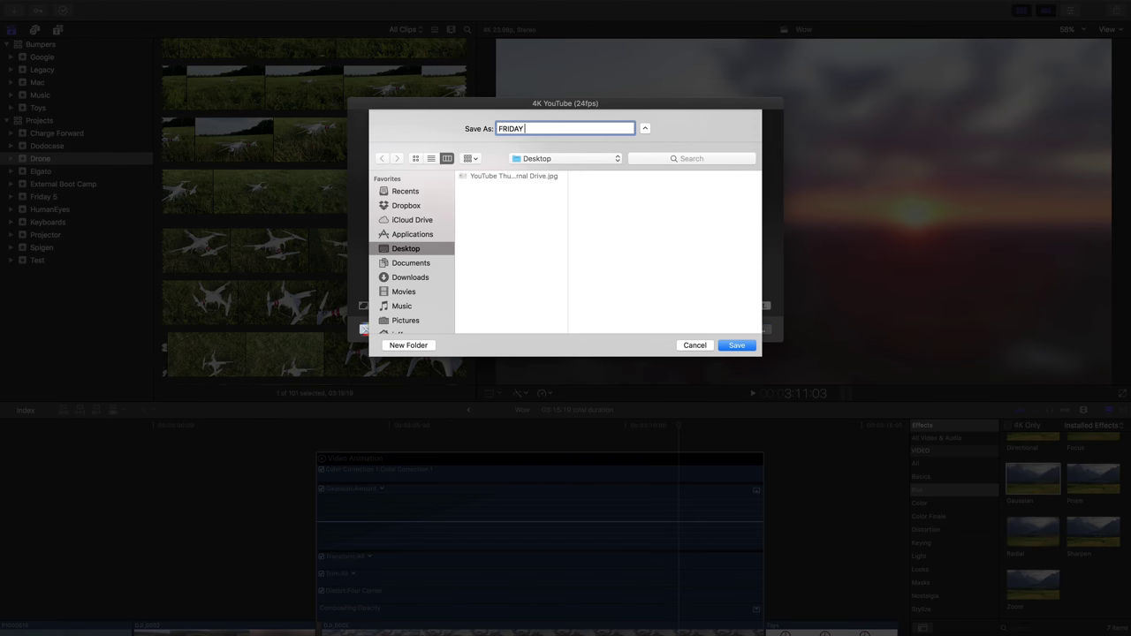
type(" 5 TE")
key("Return")
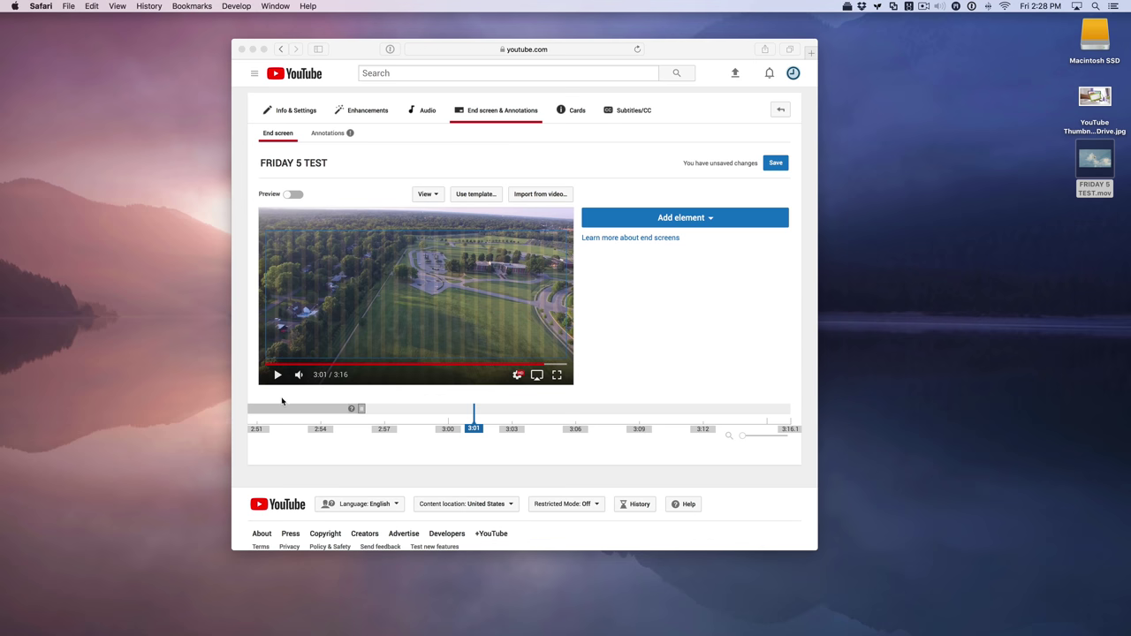
Pause the video at 3:06 and add end-screen elements for the Samsung T5 review and Mid-2017 5K iMac videos.
left_click(276, 375)
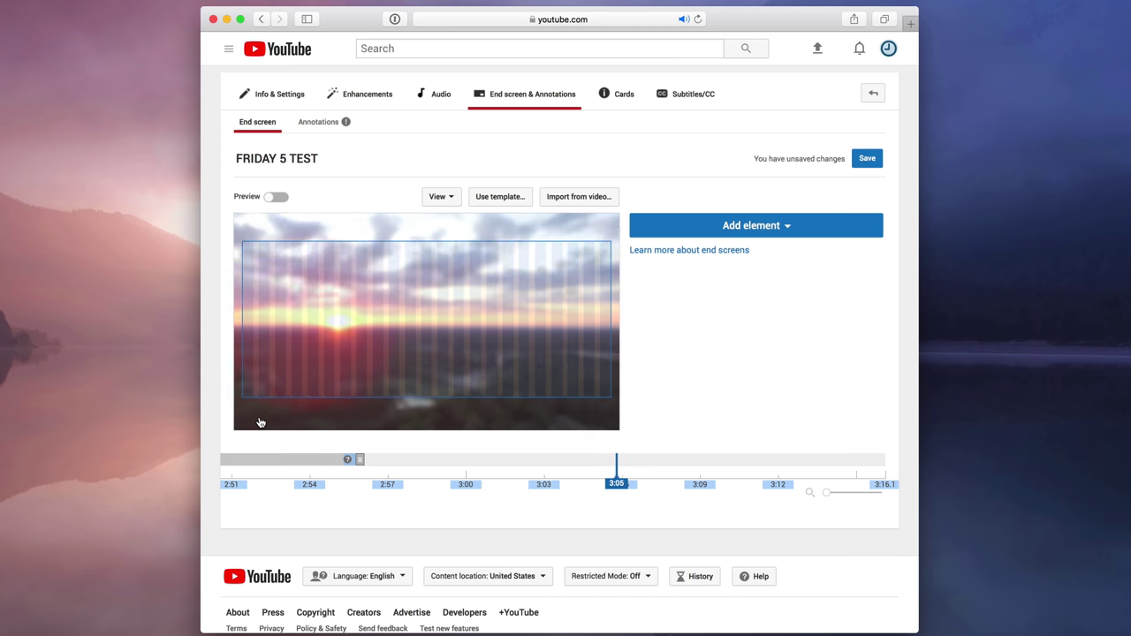
left_click(260, 423)
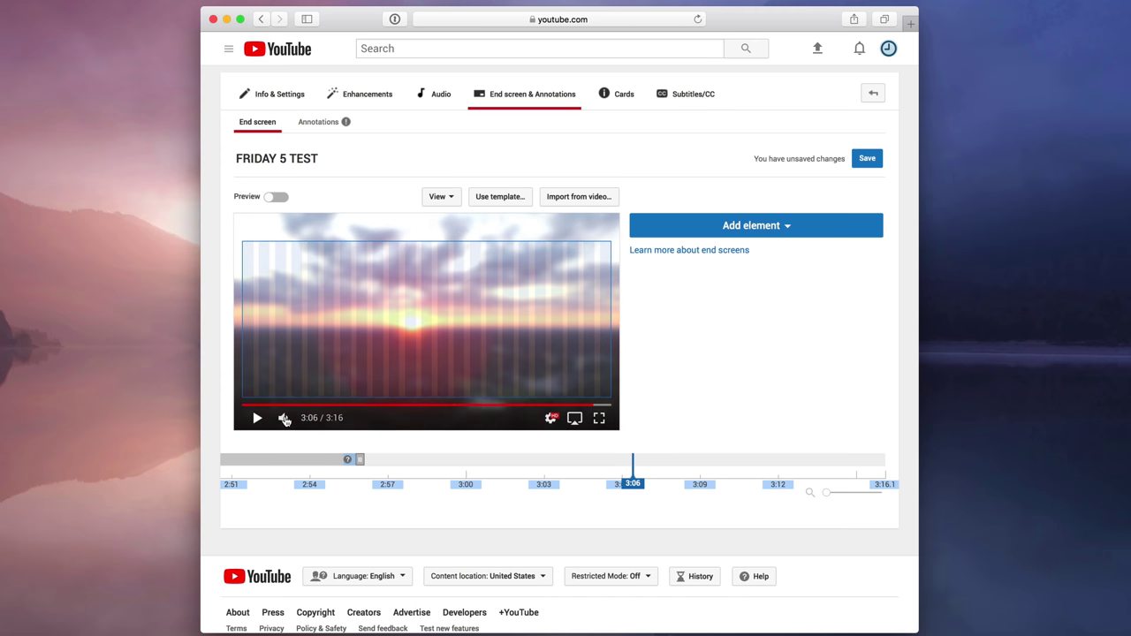
left_click(785, 226)
left_click(857, 267)
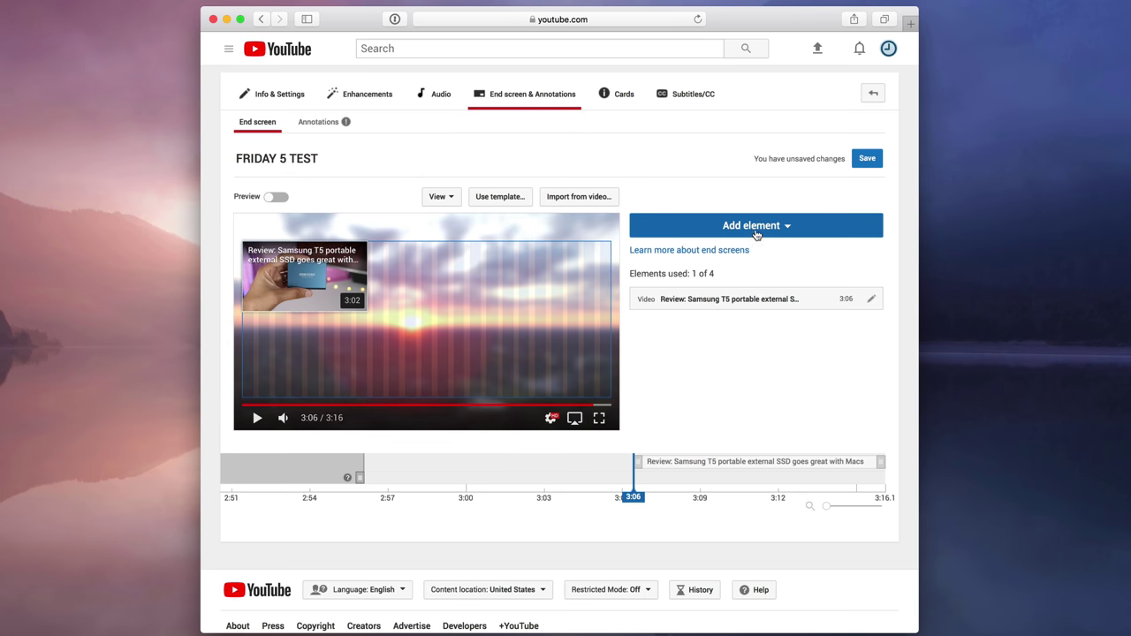
left_click(870, 298)
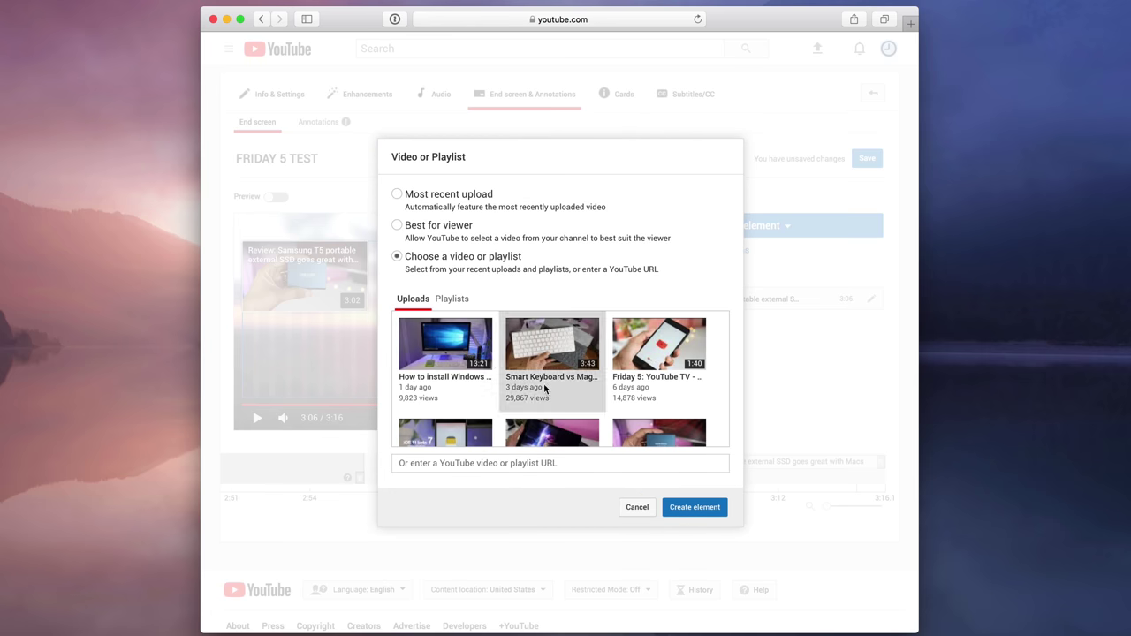
scroll(577, 402, "down", 3)
left_click(659, 389)
left_click(694, 506)
Add a subscribe element in the bottom-right, end all elements at 3:13, and save.
left_click(751, 225)
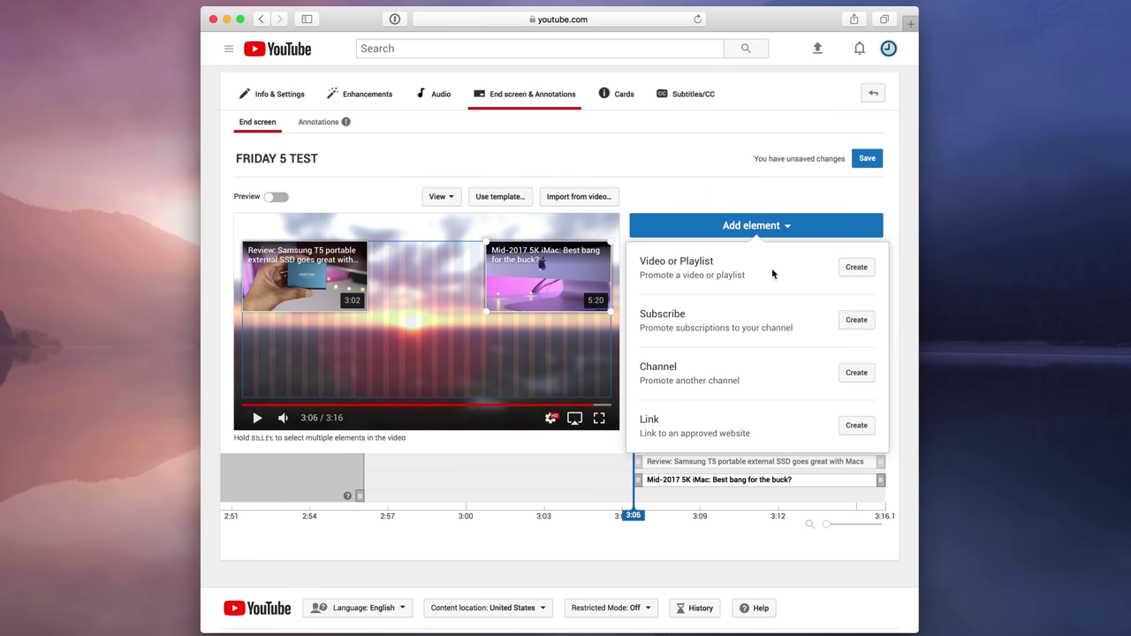
left_click(856, 319)
left_click_drag(408, 330, 563, 372)
left_click(867, 158)
left_click_drag(881, 461, 800, 480)
left_click_drag(879, 497, 800, 501)
left_click(869, 158)
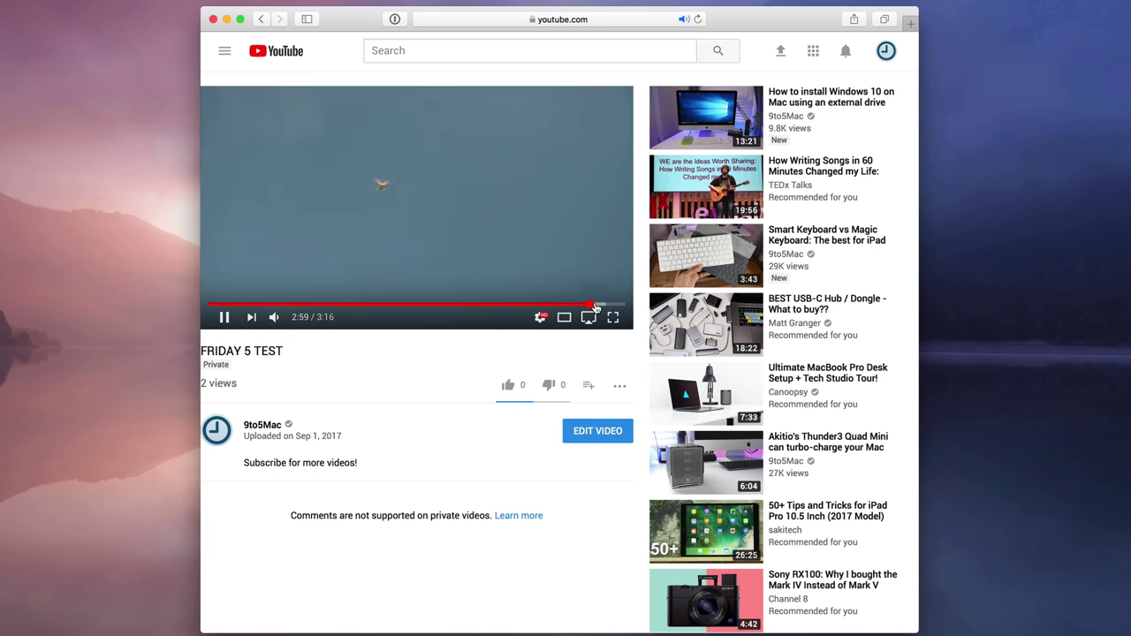
left_click(597, 306)
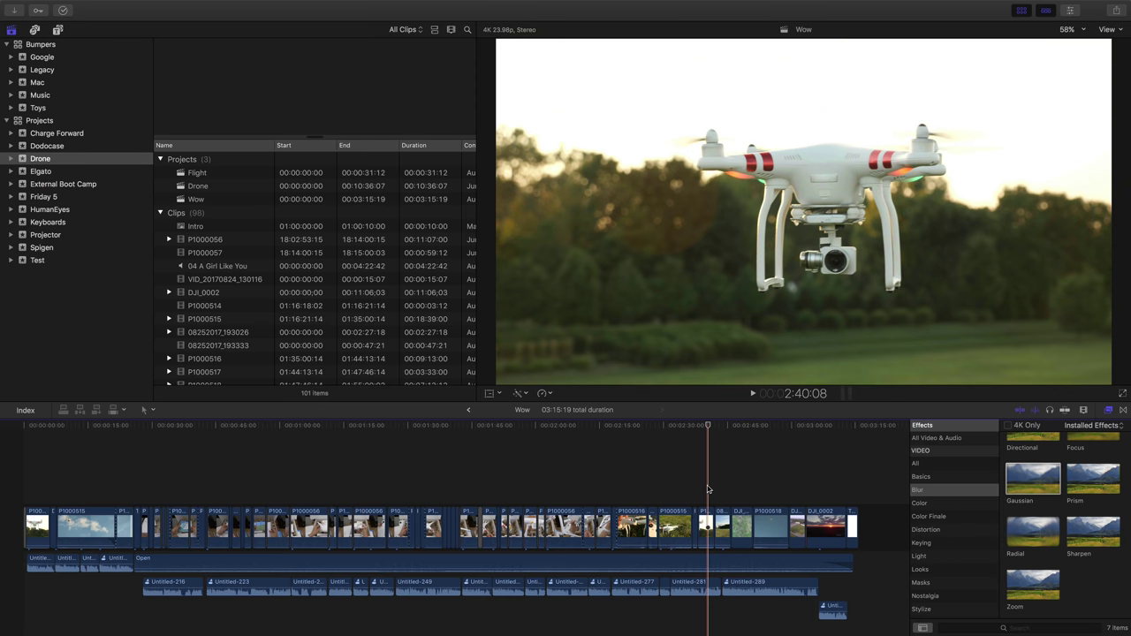
Select and copy every clip in the Wow timeline.
left_click(707, 489)
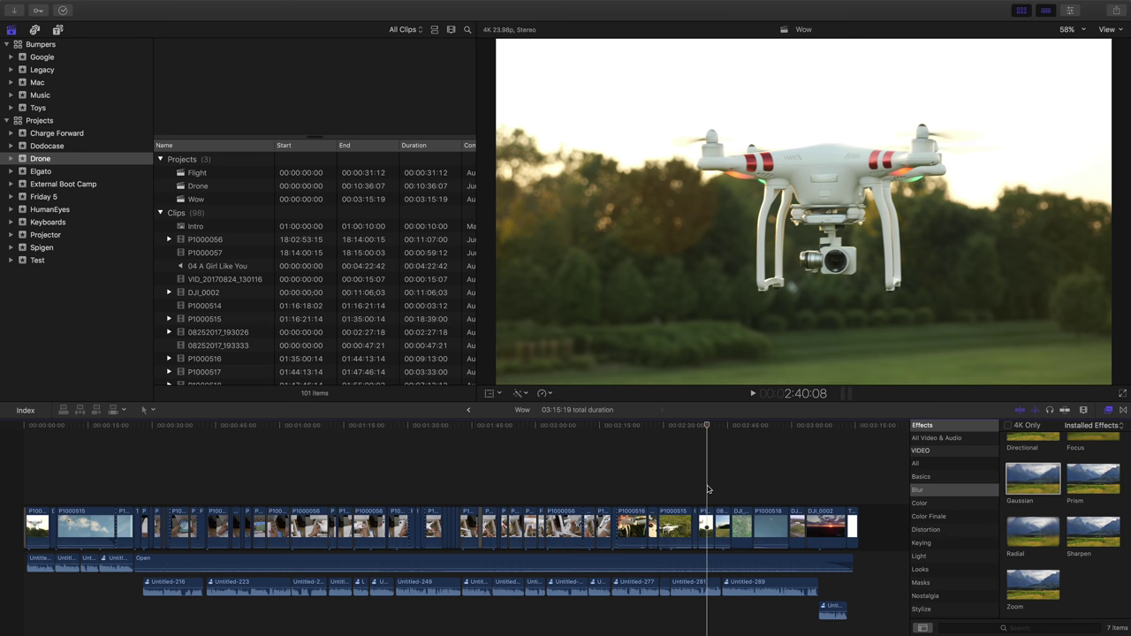
key("cmd+a")
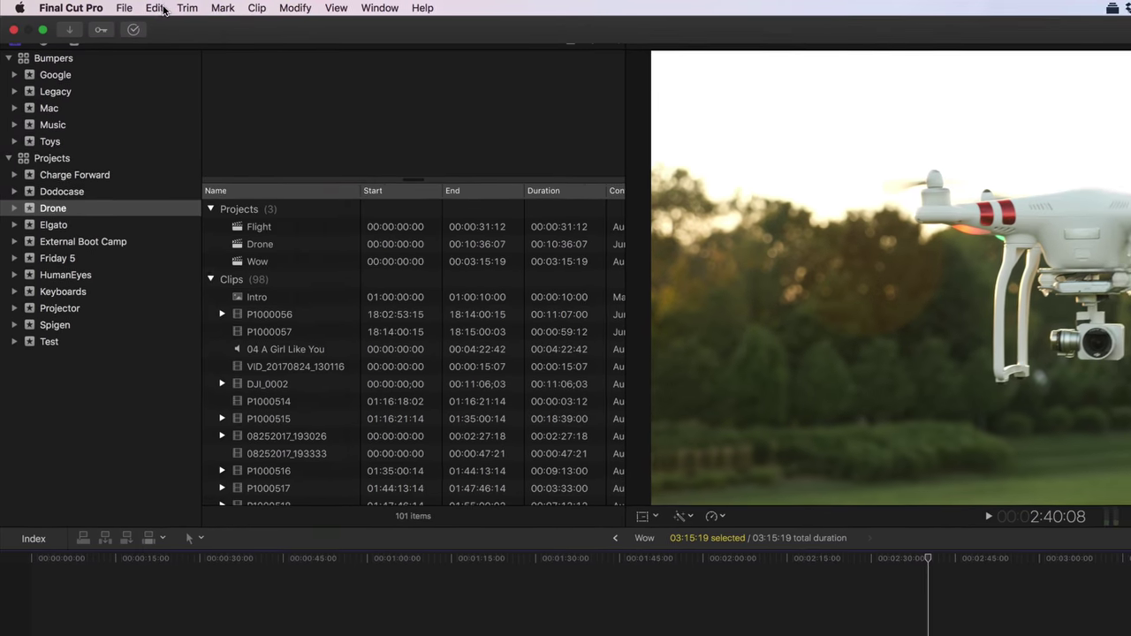
left_click(110, 8)
left_click(177, 77)
Create a new project named 'Instagram Promo' in the Drone event.
left_click(126, 8)
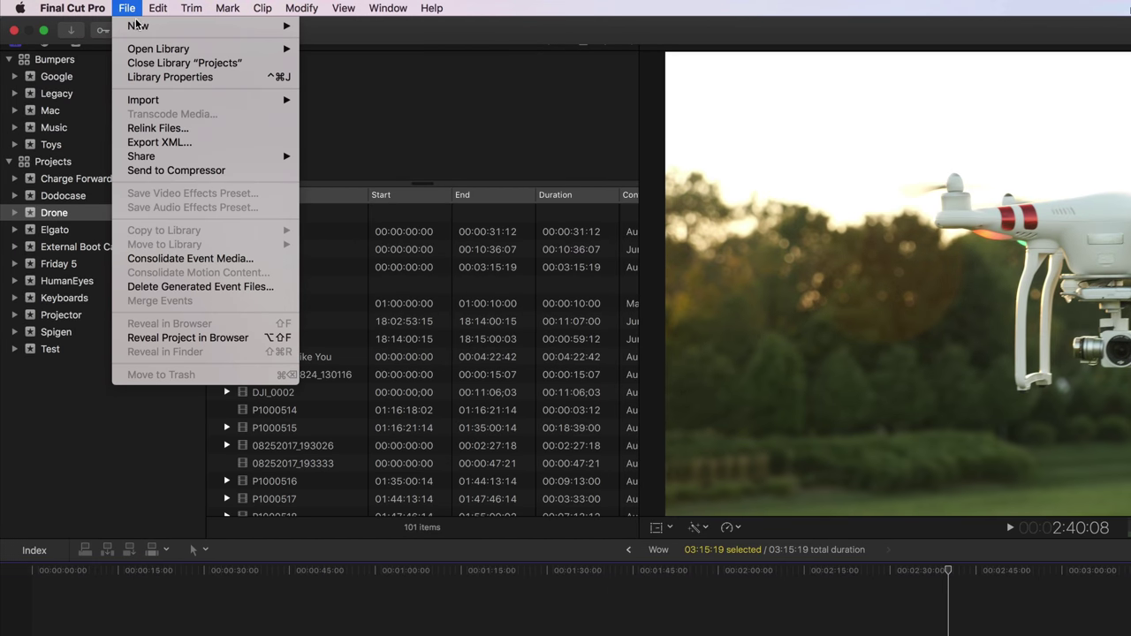
mouse_move(141, 26)
left_click(334, 31)
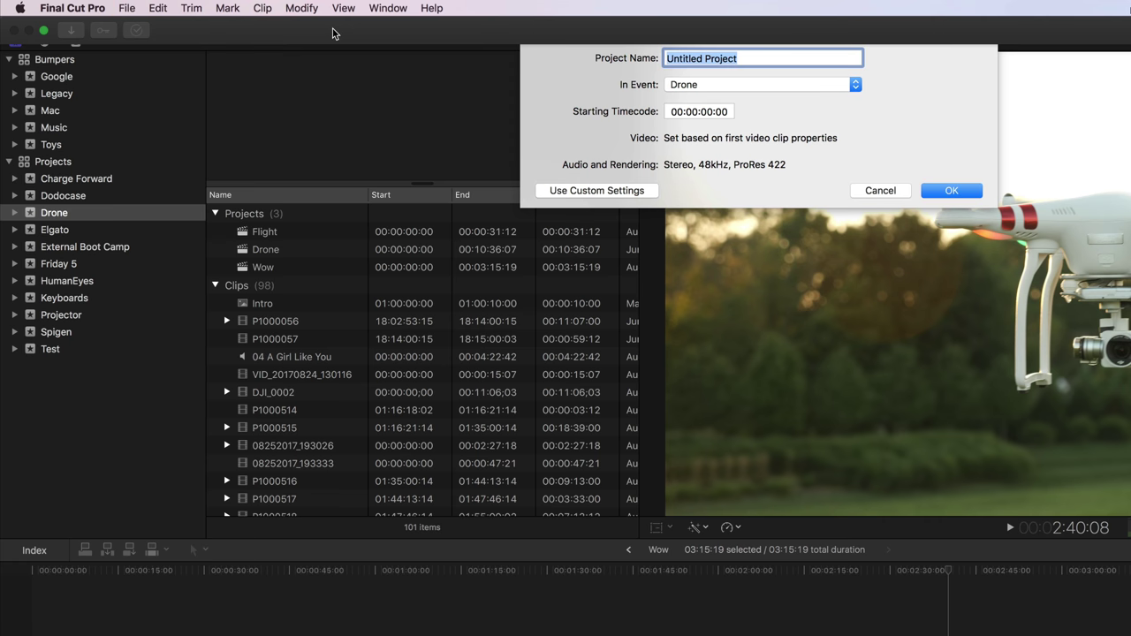
type("Instagram Promo")
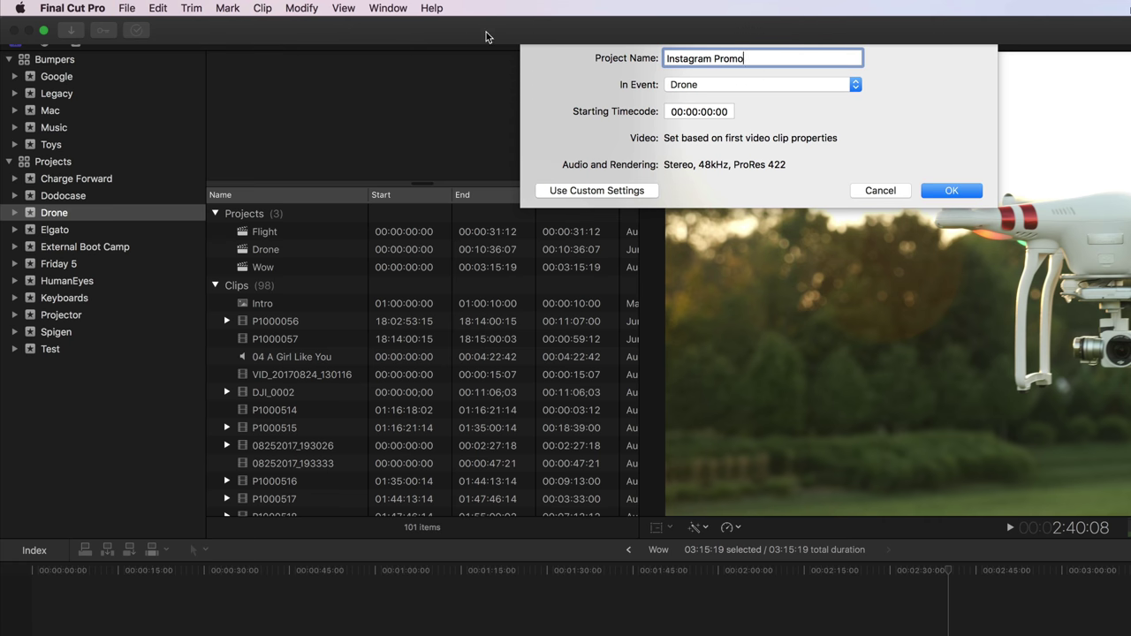
left_click(953, 187)
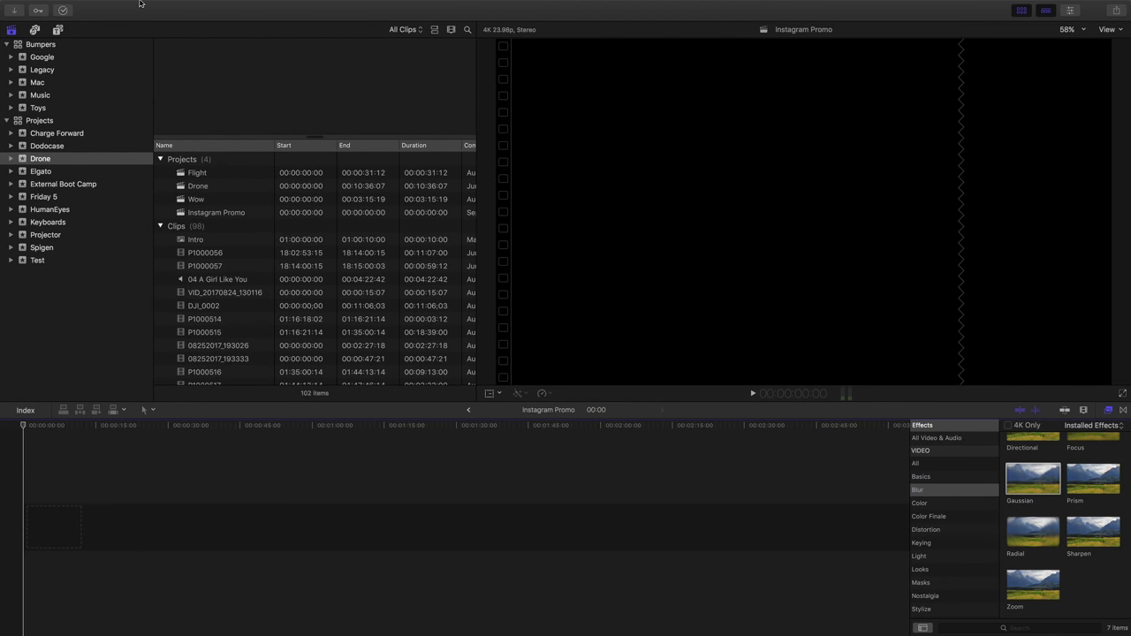
Paste the copied clips with skimming off, then delete the unwanted clips and leftover audio.
left_click(122, 7)
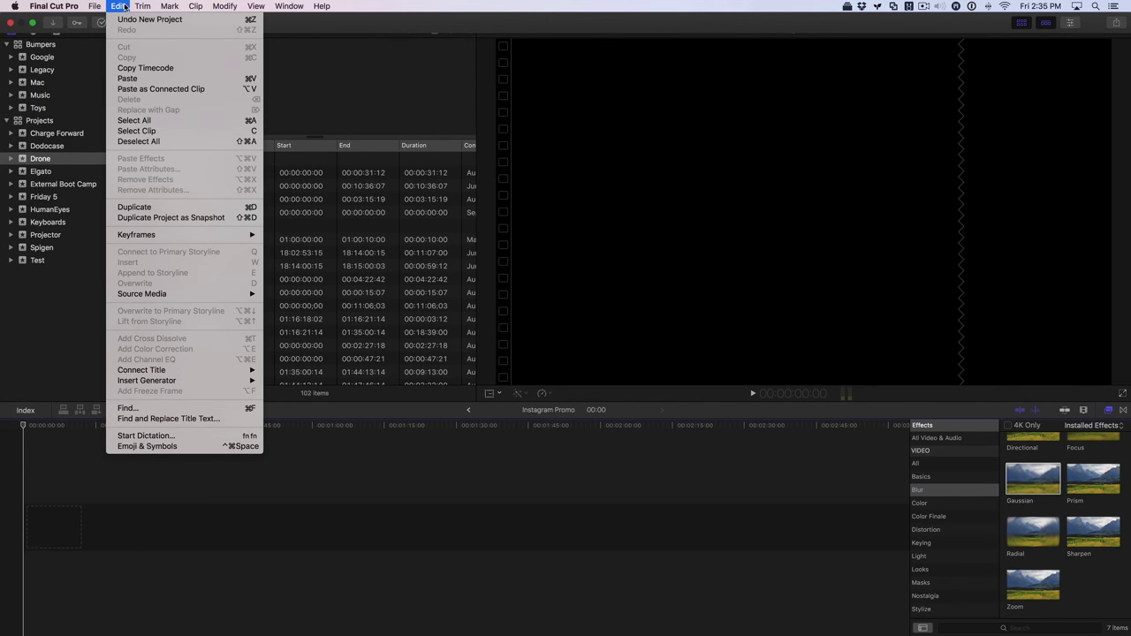
left_click(152, 78)
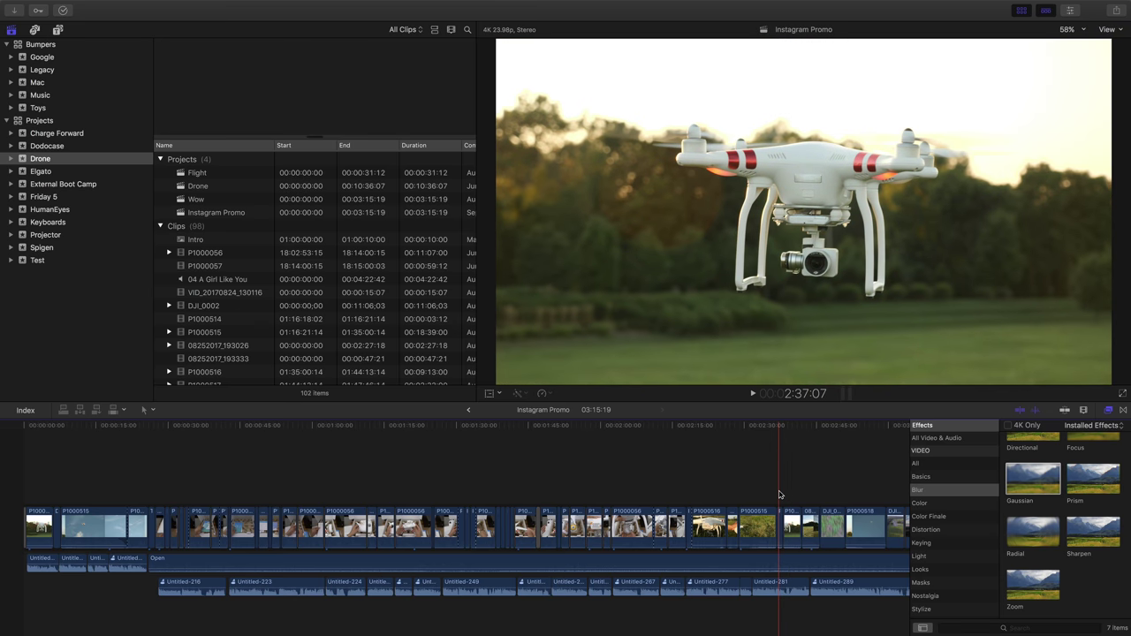
key("s")
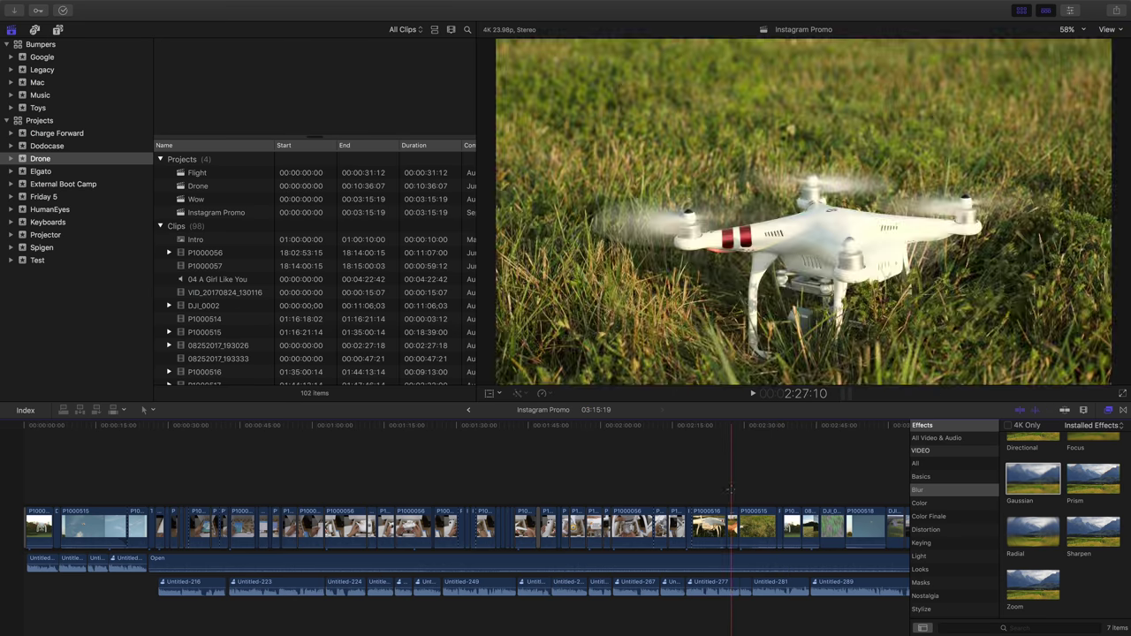
left_click_drag(730, 490, 25, 555)
key("Delete")
left_click_drag(274, 570, 3, 585)
key("Delete")
Trim P1000518 at the playhead, remove DJI_0002 to end on the Toys clip at 29:20.
left_click(168, 585)
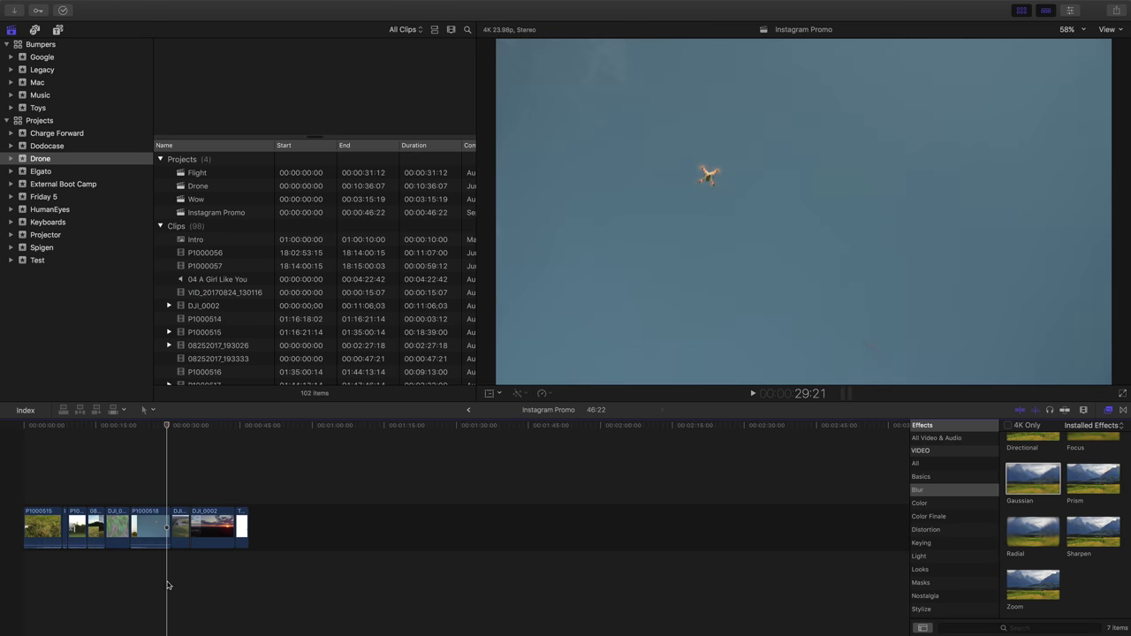
left_click(147, 575)
key("alt+bracketleft")
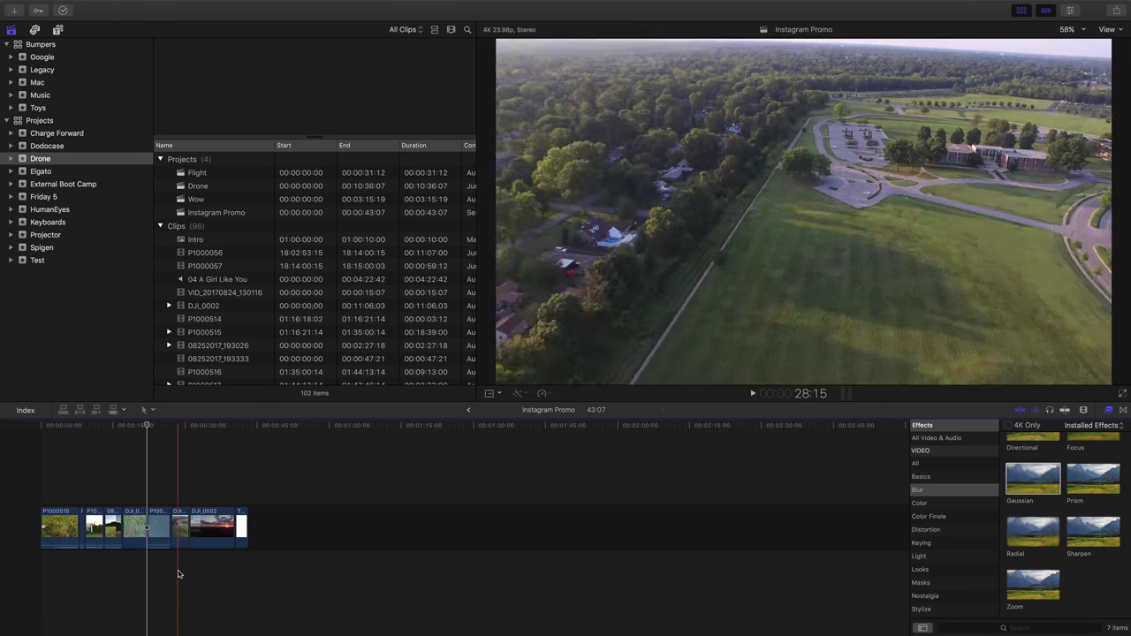
key("alt+bracketright")
key("super+equal")
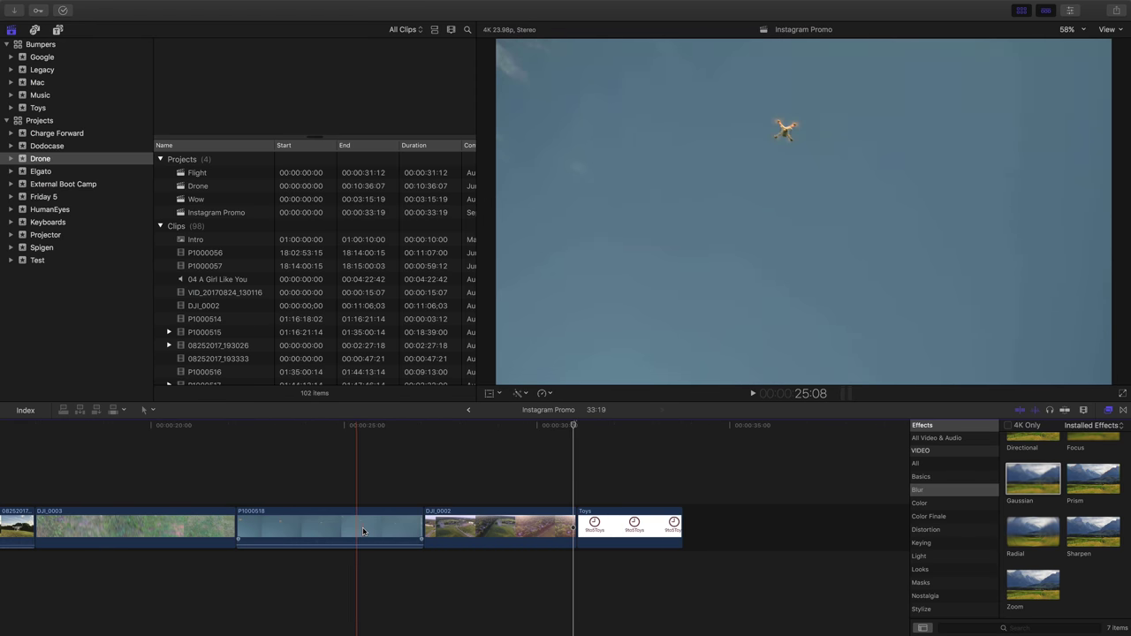
key("Delete")
key("shift+z")
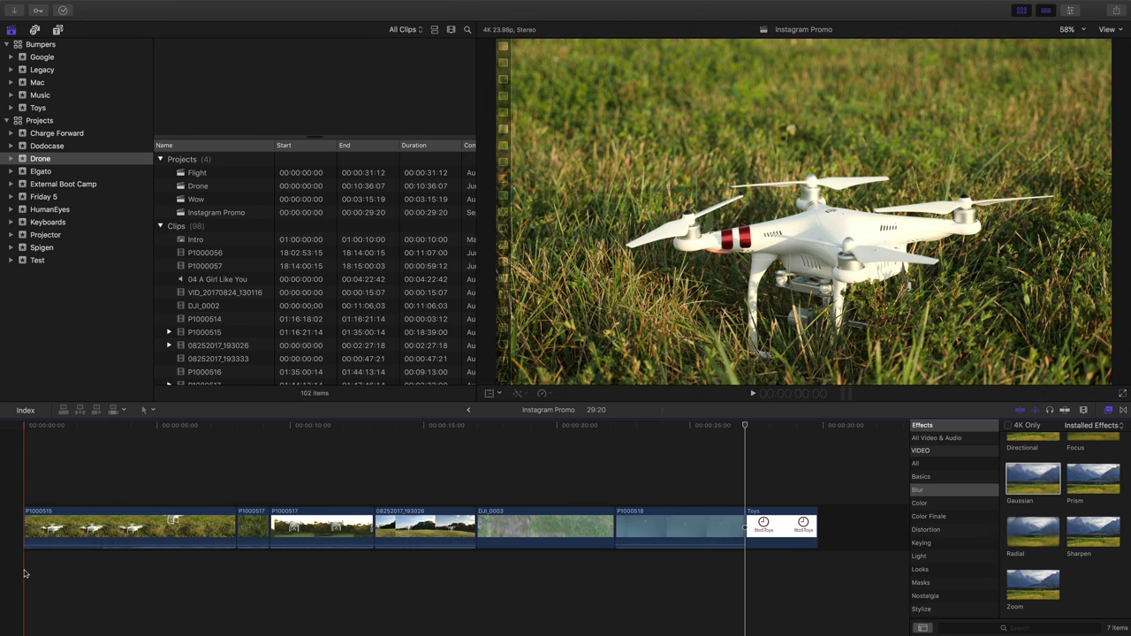
Open the 4K YouTube (24fps) share dialog for the Instagram Promo project with Cmd+E.
key("super+e")
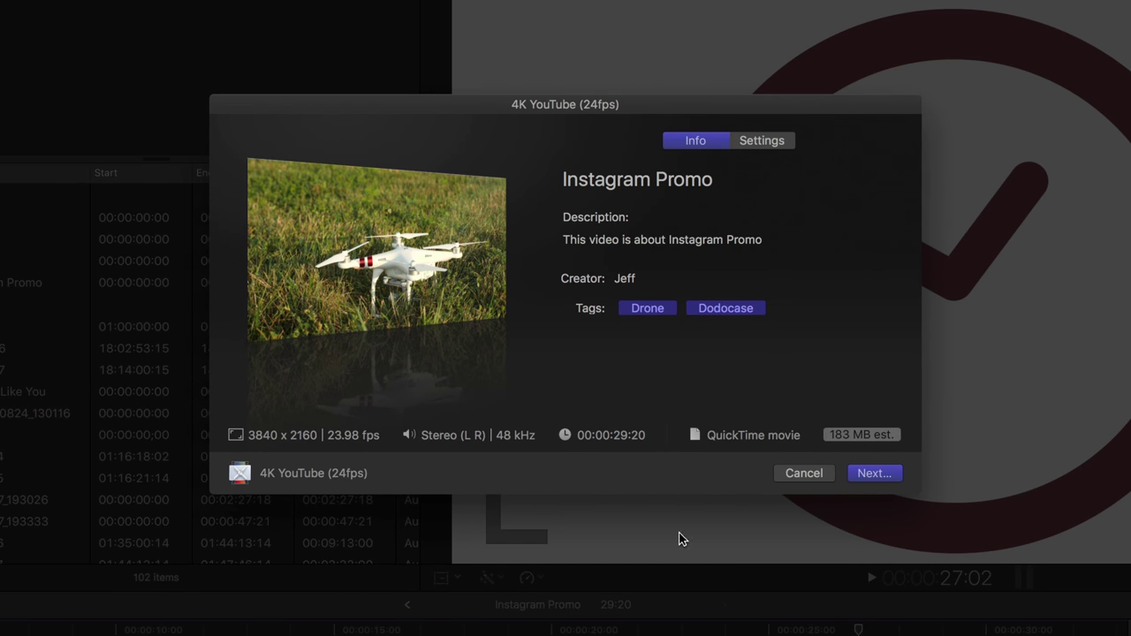